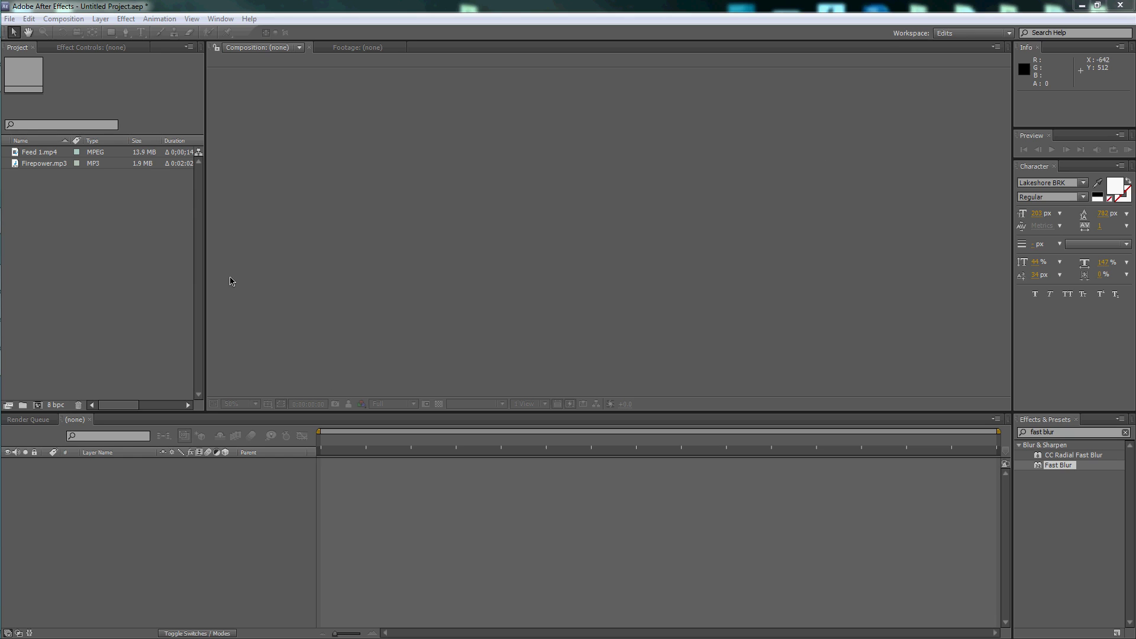
# - Clear the effects search, then build a new Feed 1 composition from Feed 1.mp4
pyautogui.click(1126, 433)
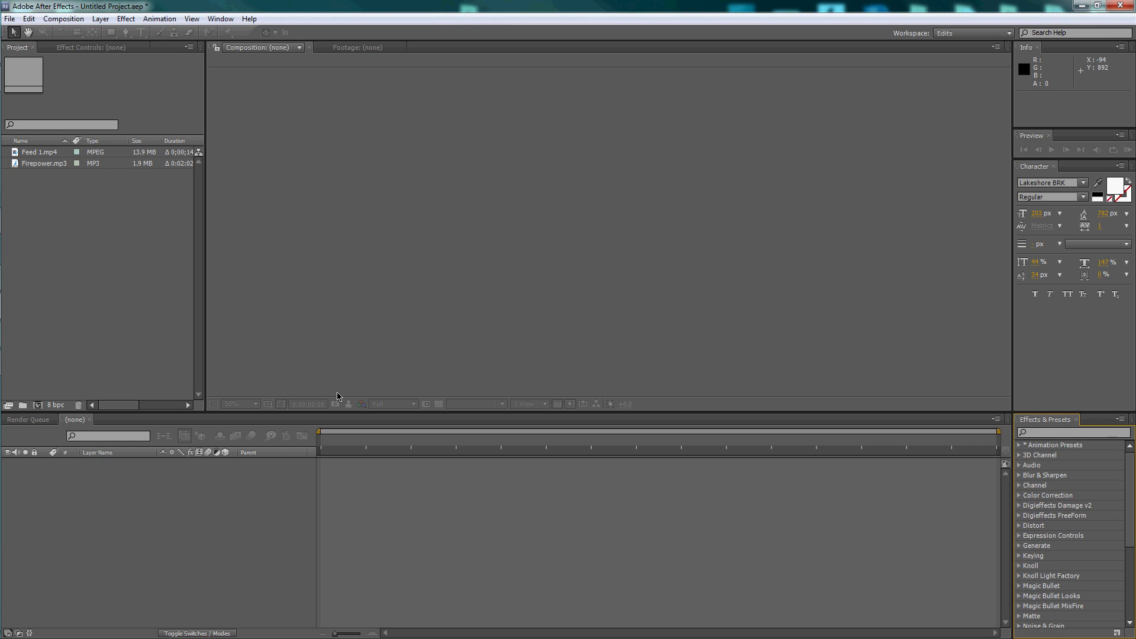
pyautogui.click(47, 153)
pyautogui.click(45, 163)
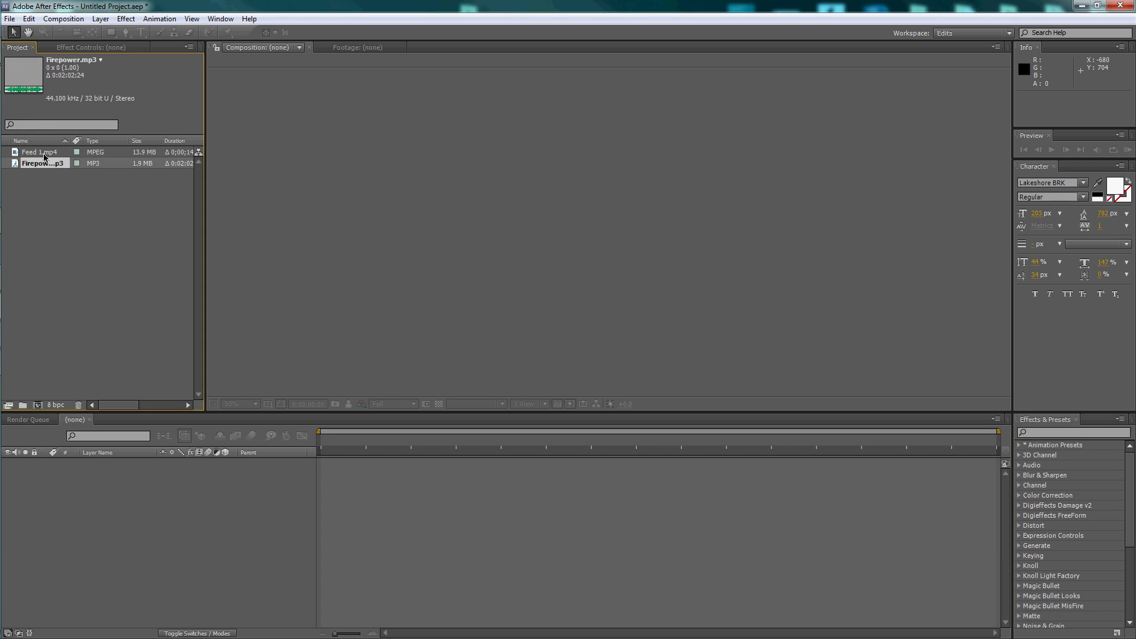
pyautogui.click(43, 153)
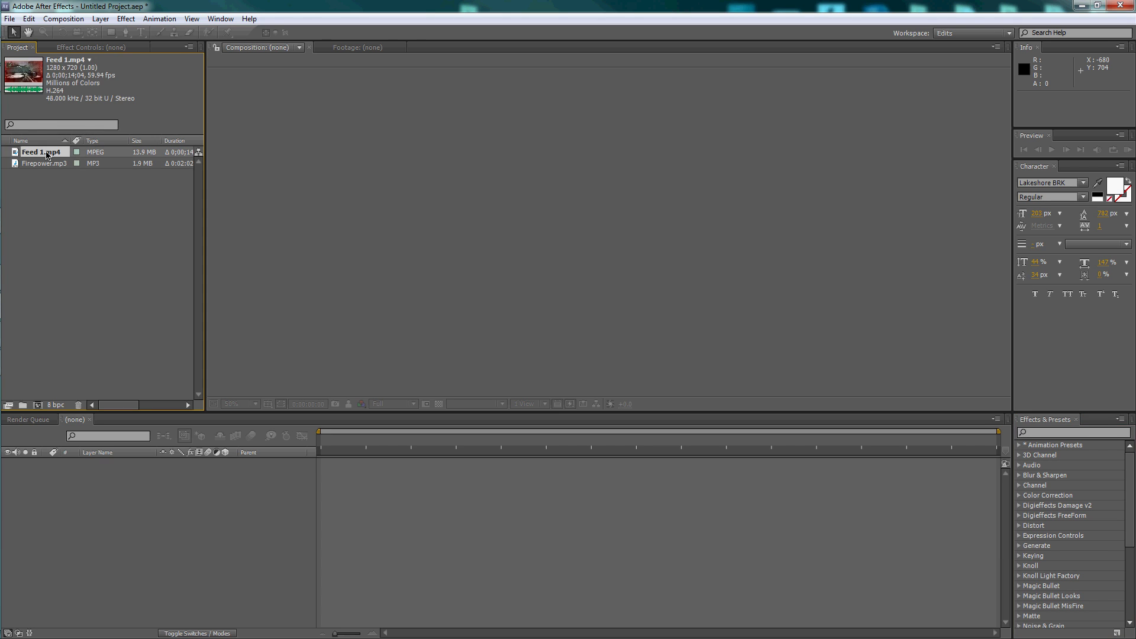
pyautogui.moveTo(46, 155); pyautogui.dragTo(39, 405)
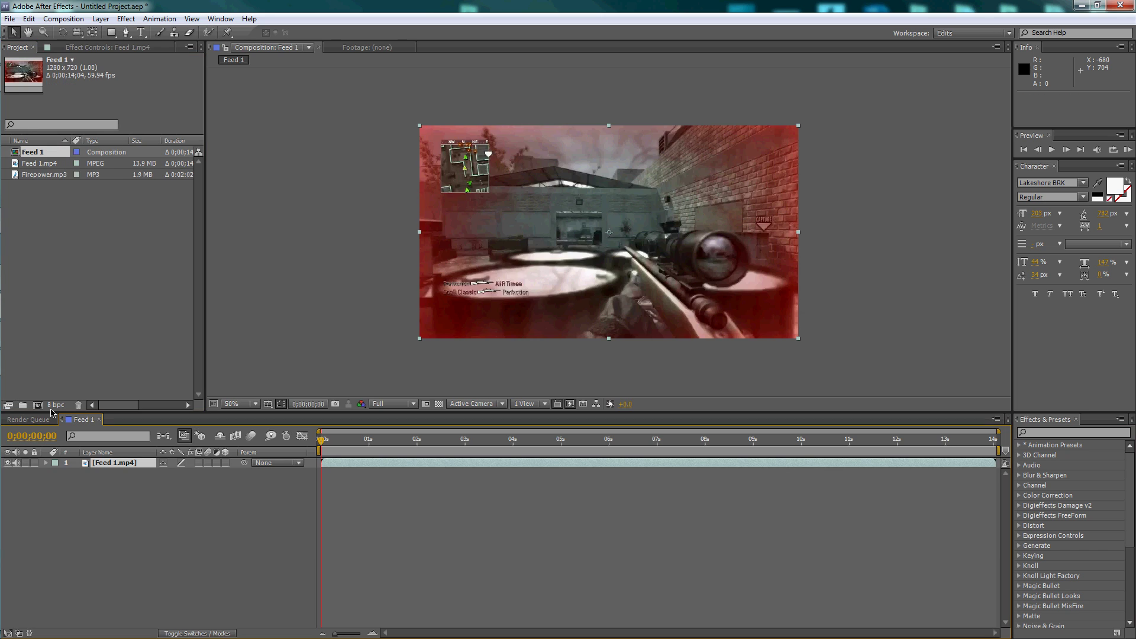
# - Add Firepower.mp3 as layer 2 under Feed 1.mp4 and reveal its audio waveform
pyautogui.moveTo(42, 174)
pyautogui.mouseDown()
pyautogui.moveTo(54, 274)
pyautogui.moveTo(302, 464)
pyautogui.mouseUp()
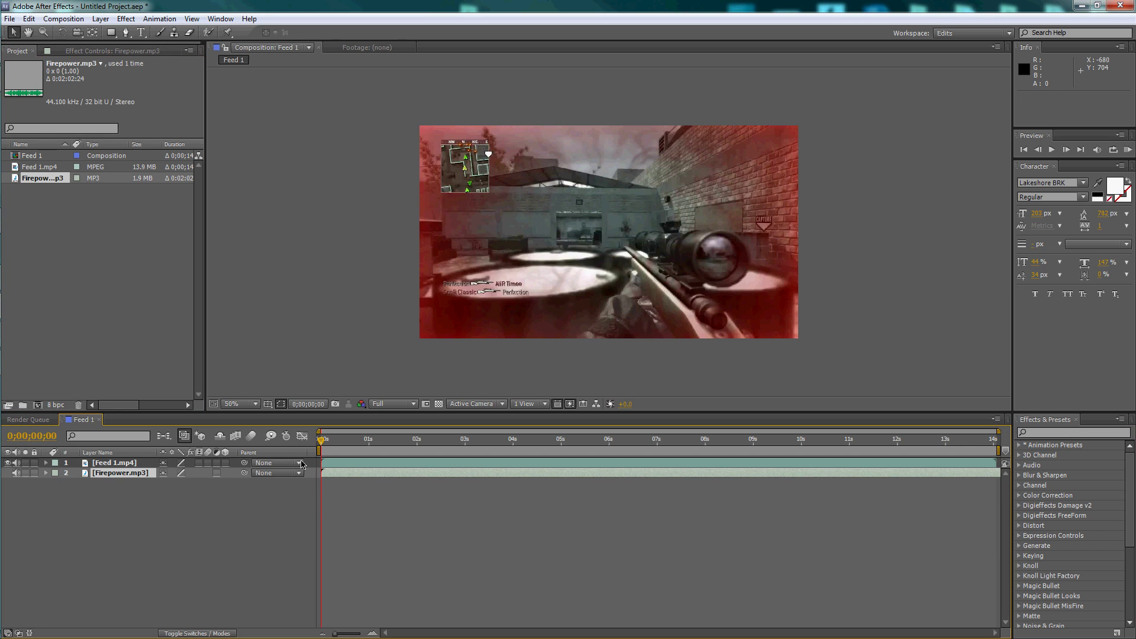
pyautogui.click(133, 464)
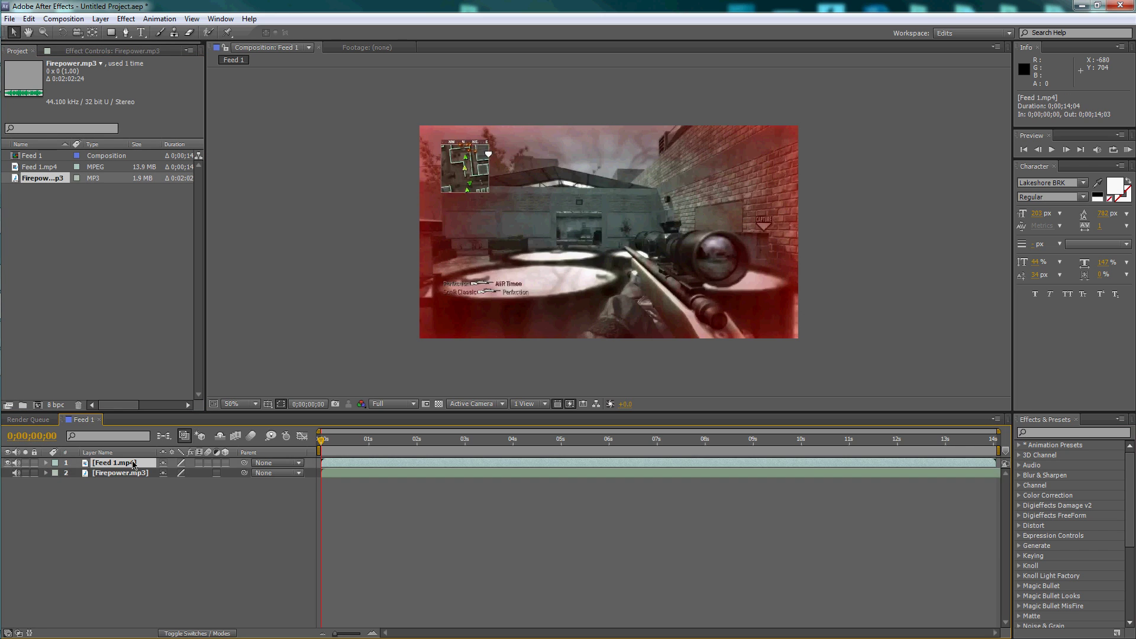
pyautogui.click(121, 472)
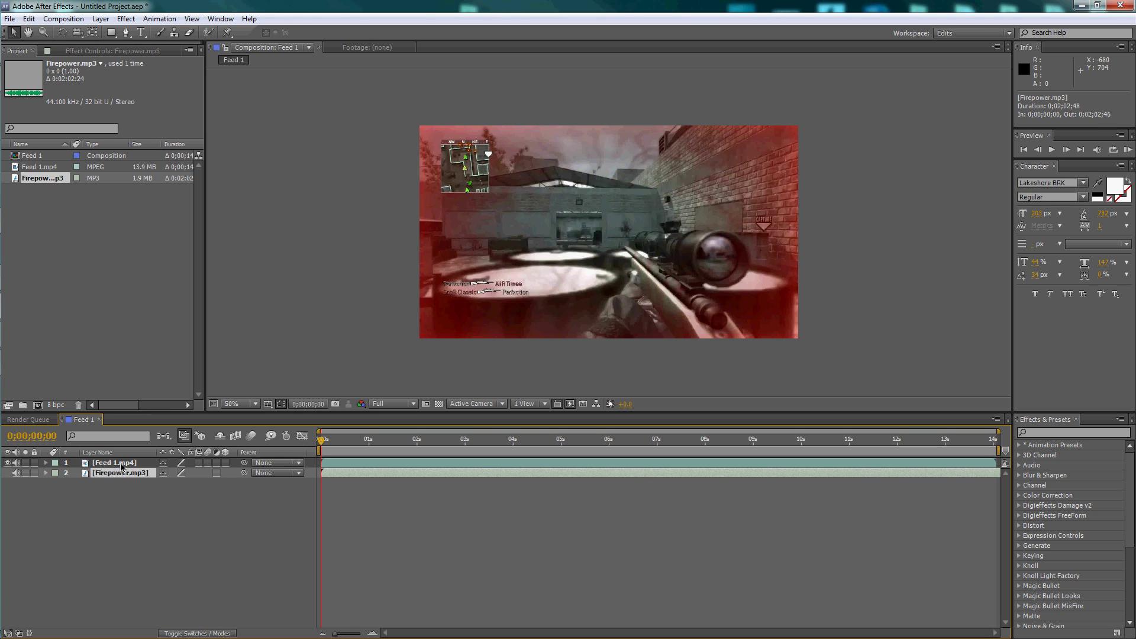
pyautogui.press('l')
pyautogui.press('l')
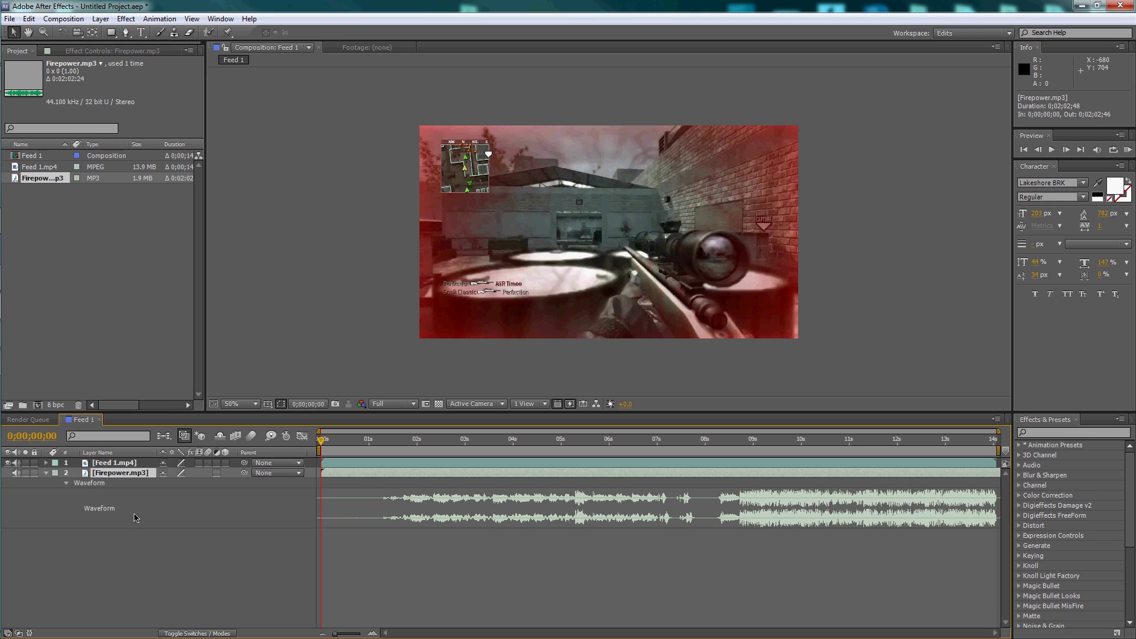
# - Scrub the Feed 1 timeline and audio-preview Firepower.mp3 while looking for the shot
pyautogui.moveTo(321, 442)
pyautogui.mouseDown()
pyautogui.moveTo(497, 443)
pyautogui.moveTo(538, 463)
pyautogui.moveTo(593, 457)
pyautogui.moveTo(740, 478)
pyautogui.moveTo(694, 482)
pyautogui.mouseUp()
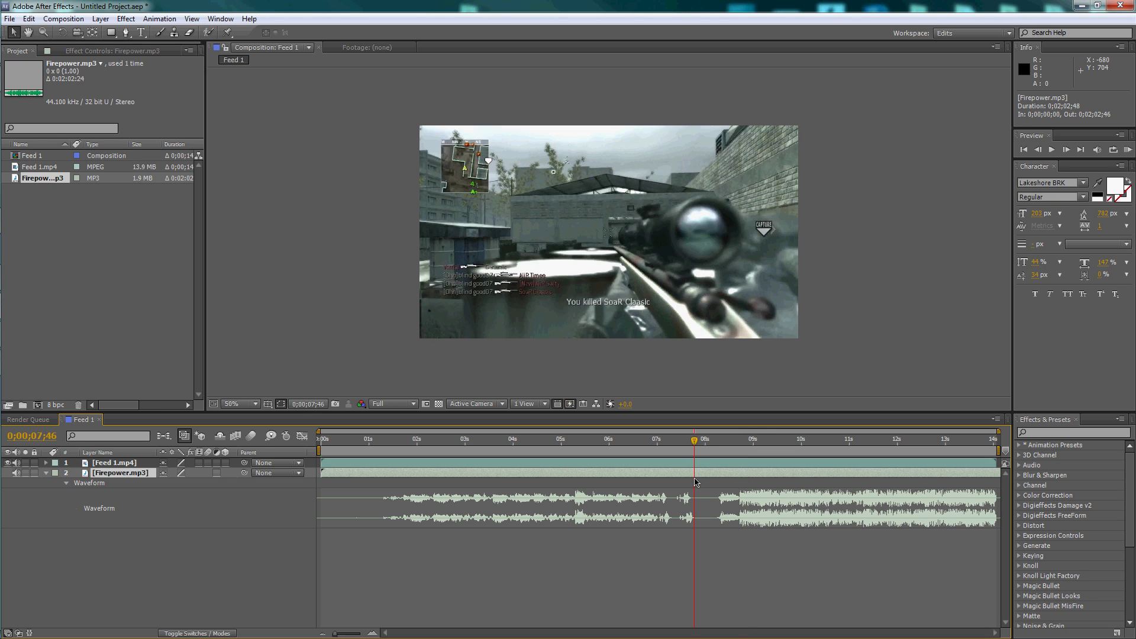
pyautogui.press('KP_Decimal')
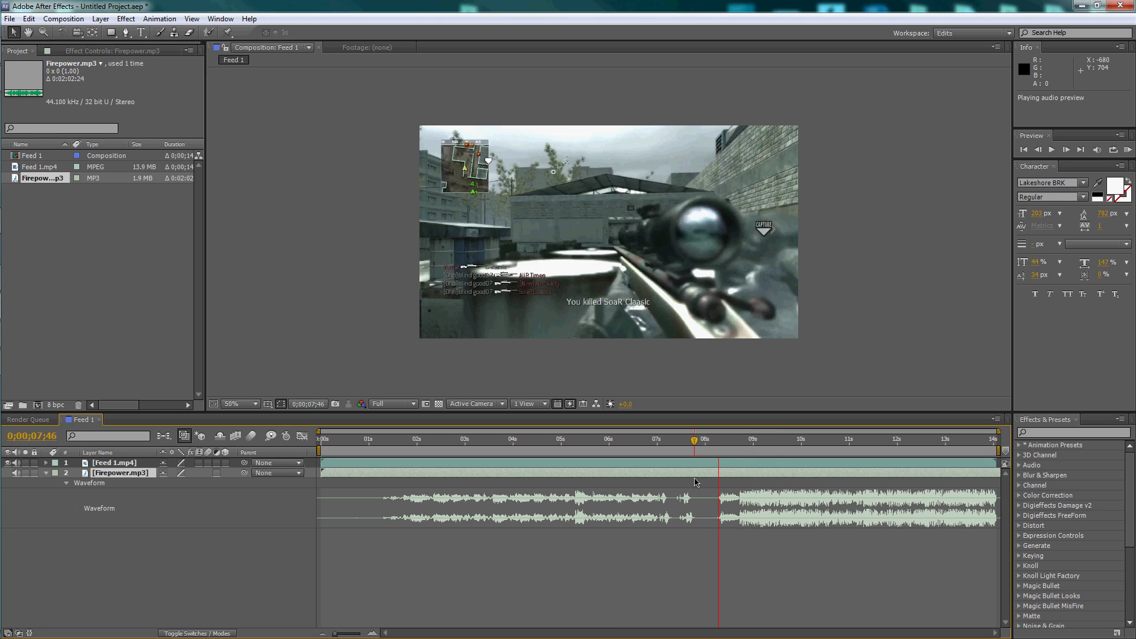
pyautogui.click(691, 439)
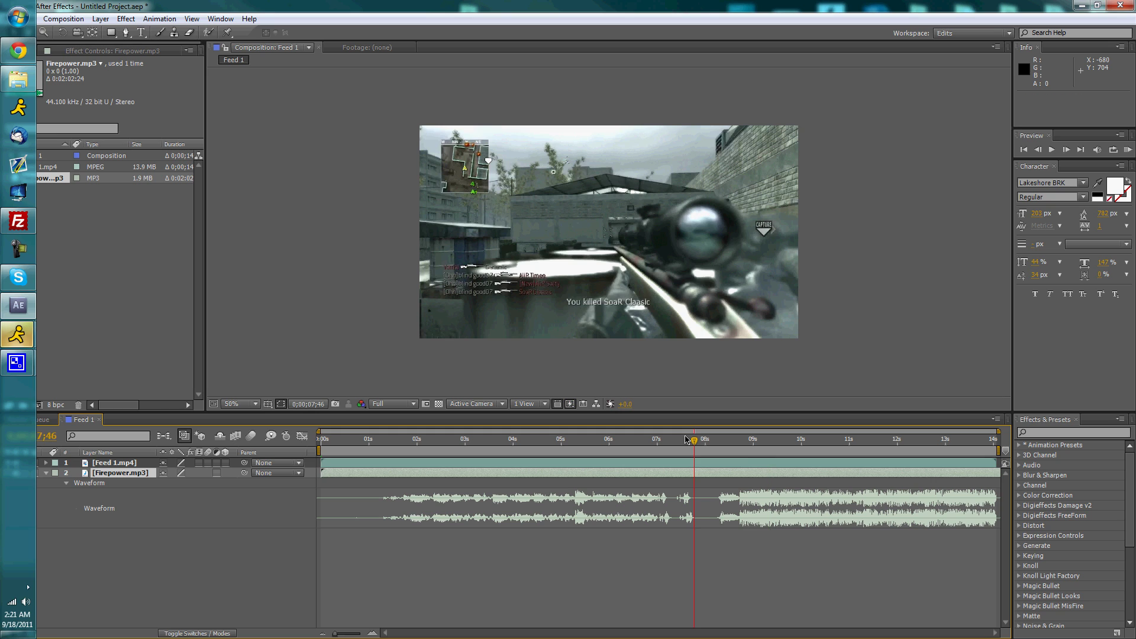
# - Dismiss the instant messaging window and scrub forward to the kill near 0;00;07;46
pyautogui.click(18, 361)
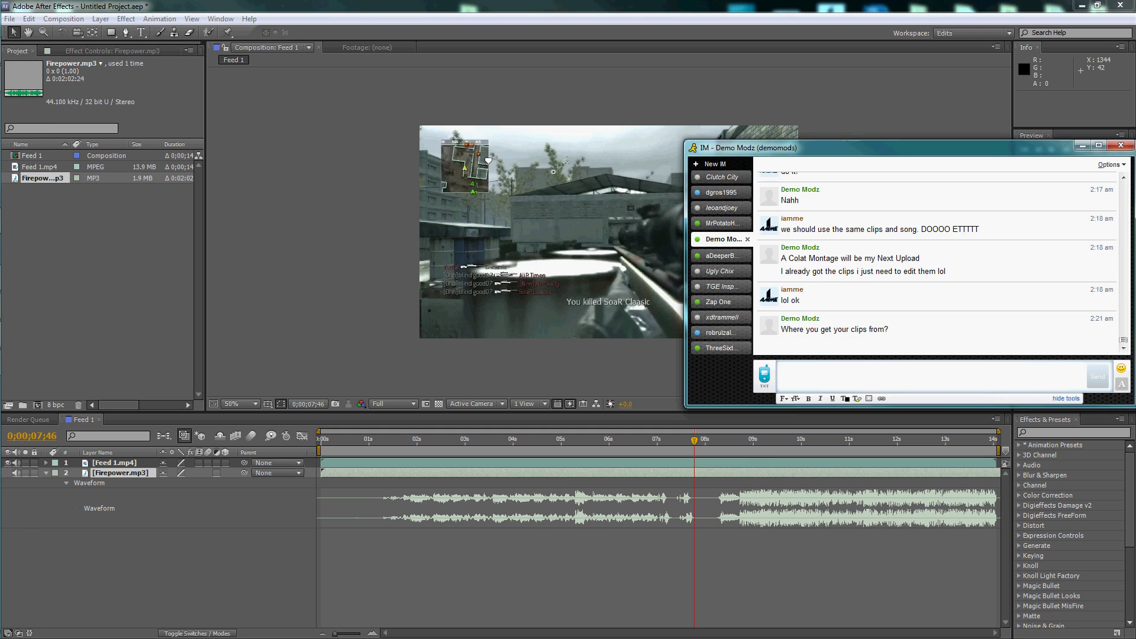
pyautogui.moveTo(941, 143); pyautogui.dragTo(942, 174)
pyautogui.press('Escape')
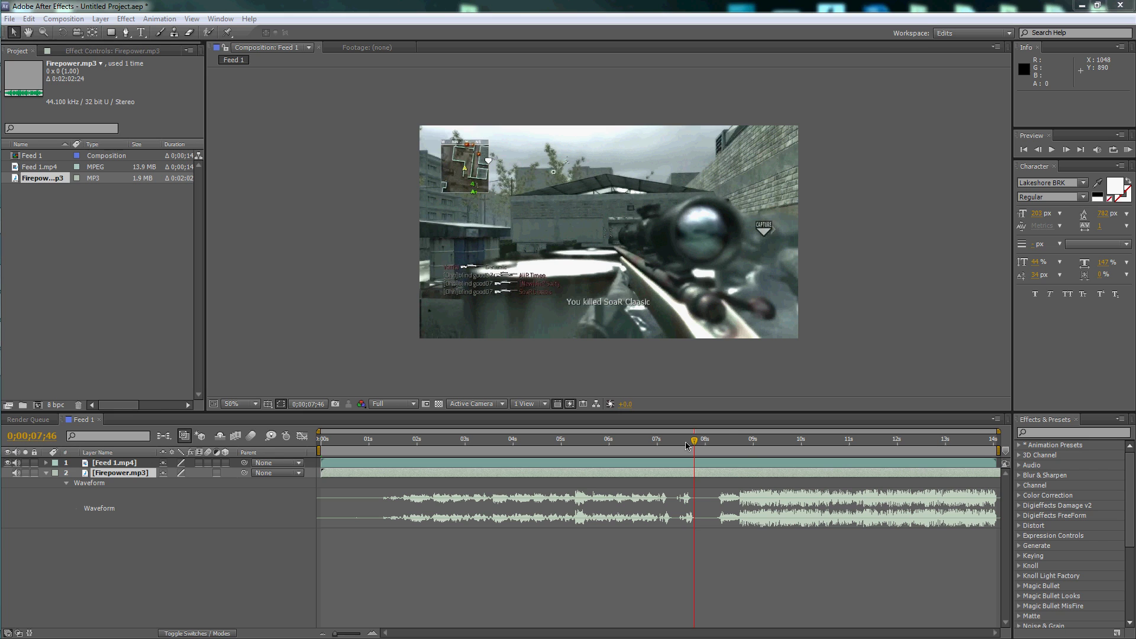
pyautogui.moveTo(693, 441); pyautogui.dragTo(794, 449)
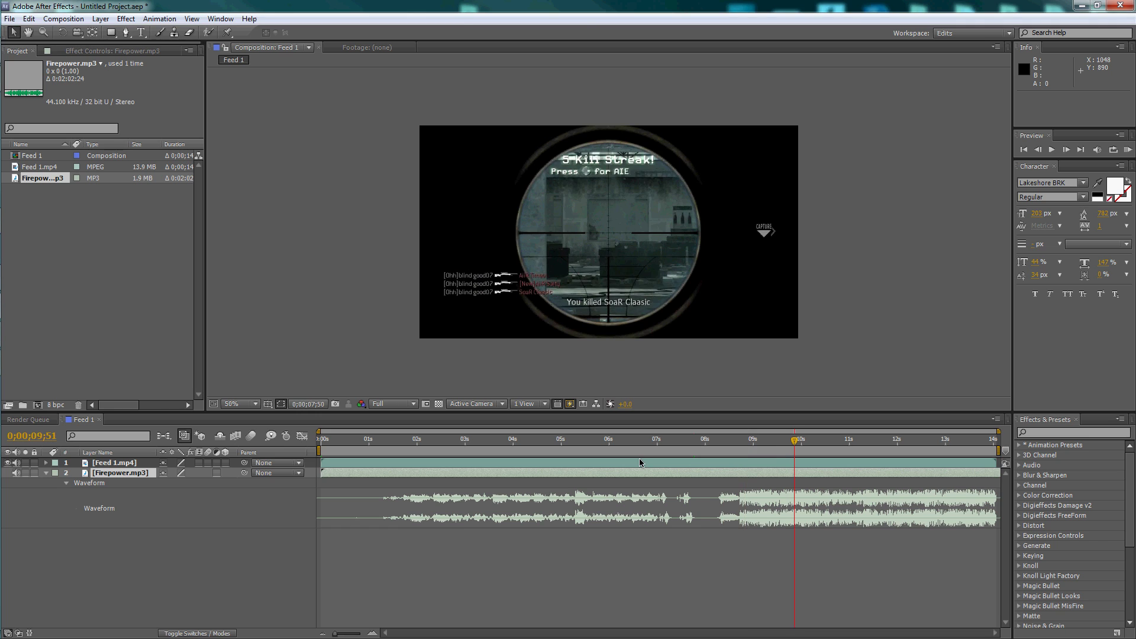
# - Place the current time on the sniper-scope kill at 0;00;08;43, checking individual frames
pyautogui.click(682, 440)
pyautogui.click(736, 440)
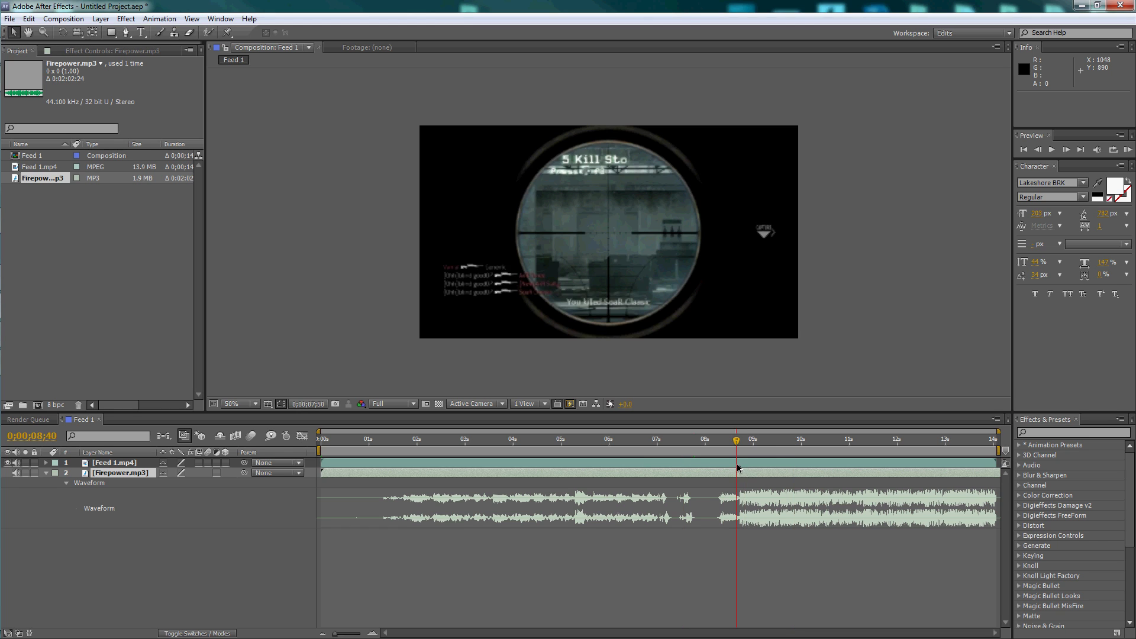
pyautogui.moveTo(737, 467); pyautogui.dragTo(740, 467)
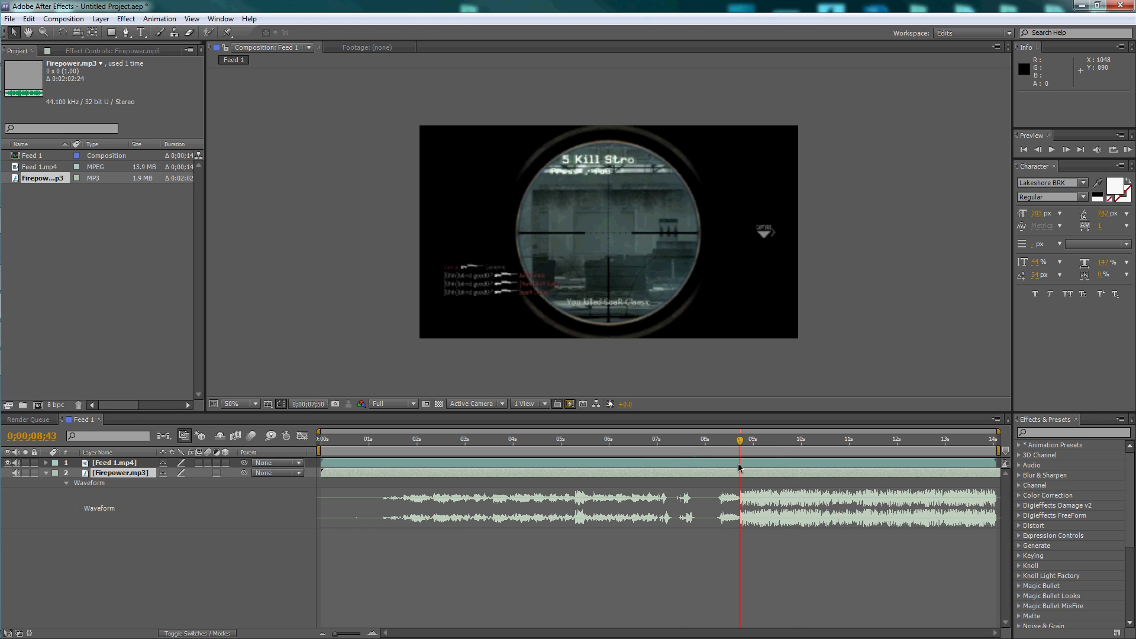
pyautogui.moveTo(335, 632); pyautogui.dragTo(383, 633)
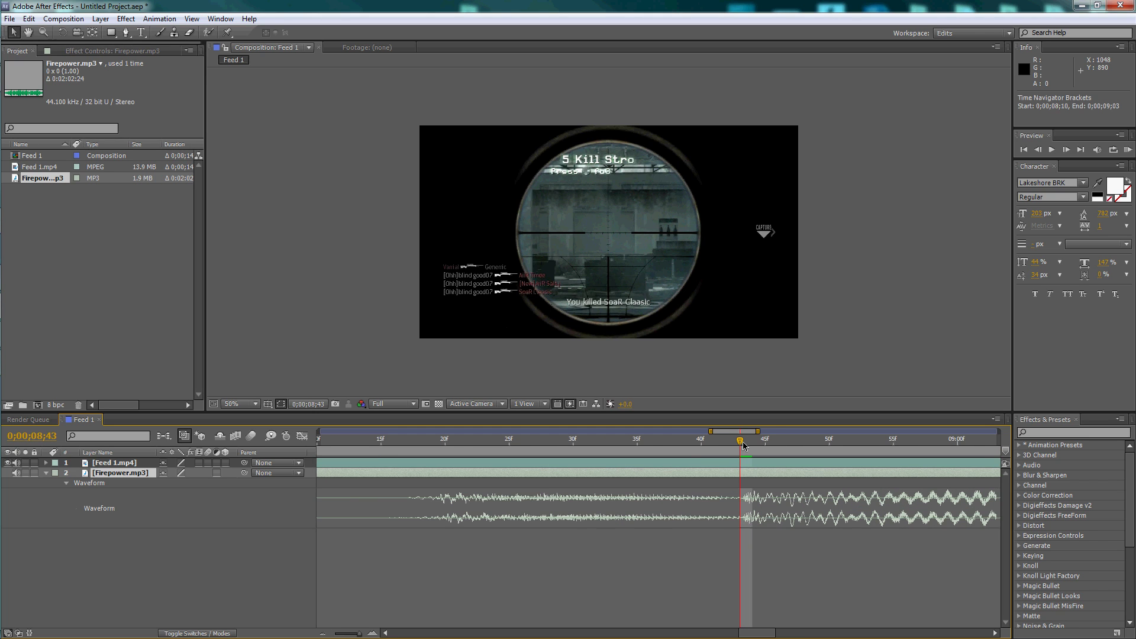
pyautogui.moveTo(742, 441)
pyautogui.mouseDown()
pyautogui.moveTo(753, 444)
pyautogui.moveTo(744, 447)
pyautogui.mouseUp()
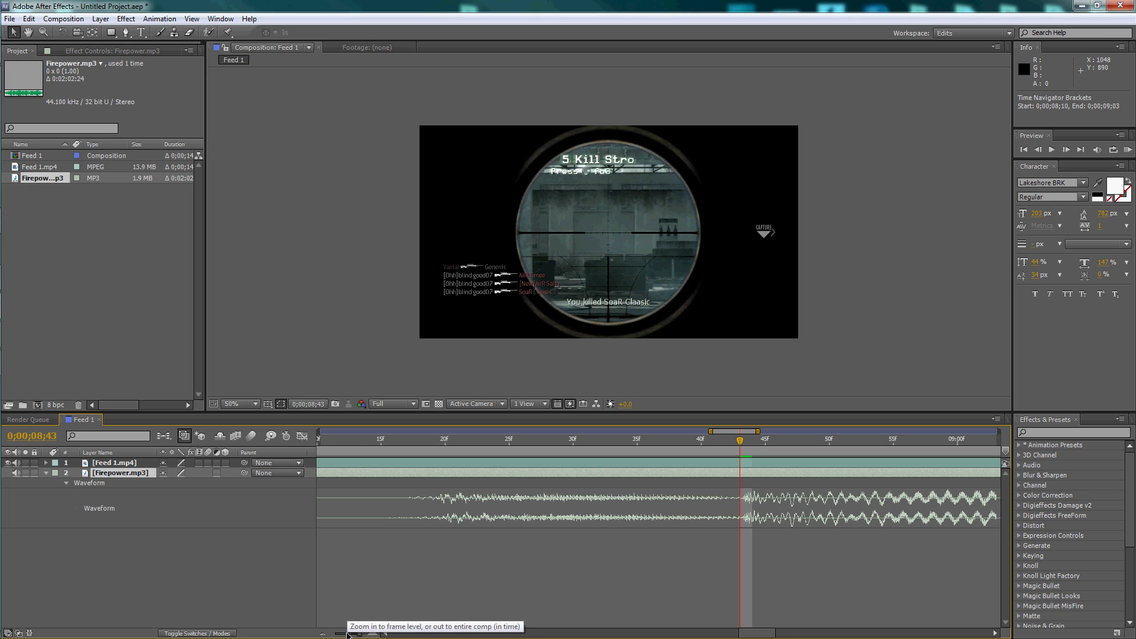
pyautogui.moveTo(348, 634); pyautogui.dragTo(335, 634)
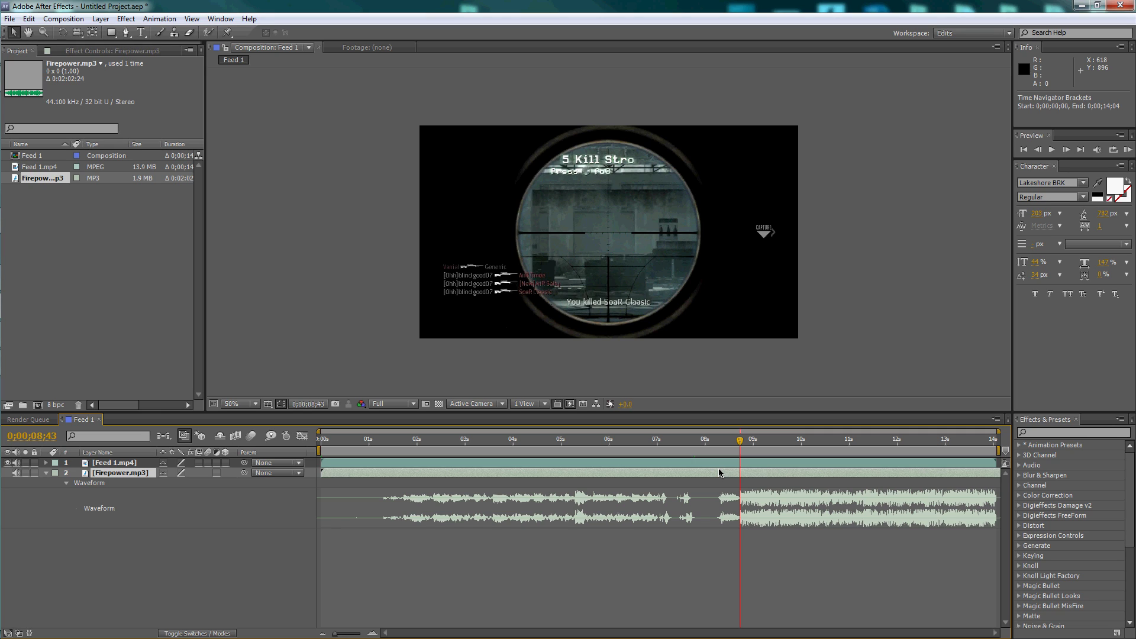
# - Add composition marker 0 at the 0;00;08;43 sniper shot
pyautogui.hotkey('shift', '2')
pyautogui.hotkey('shift', '0')
pyautogui.click(445, 438)
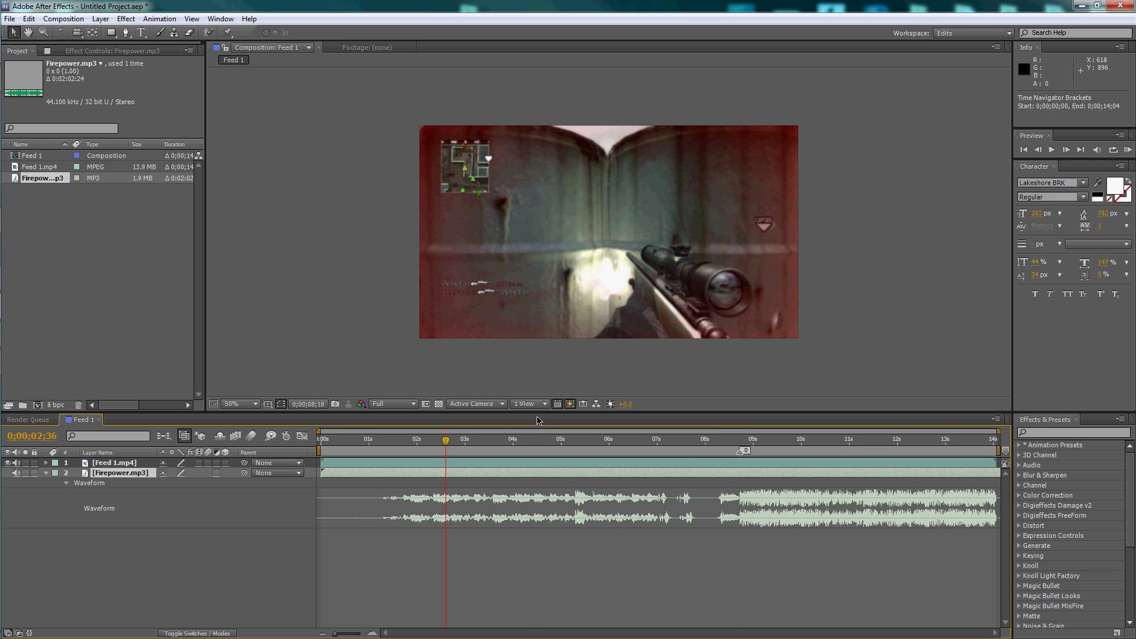
pyautogui.click(744, 440)
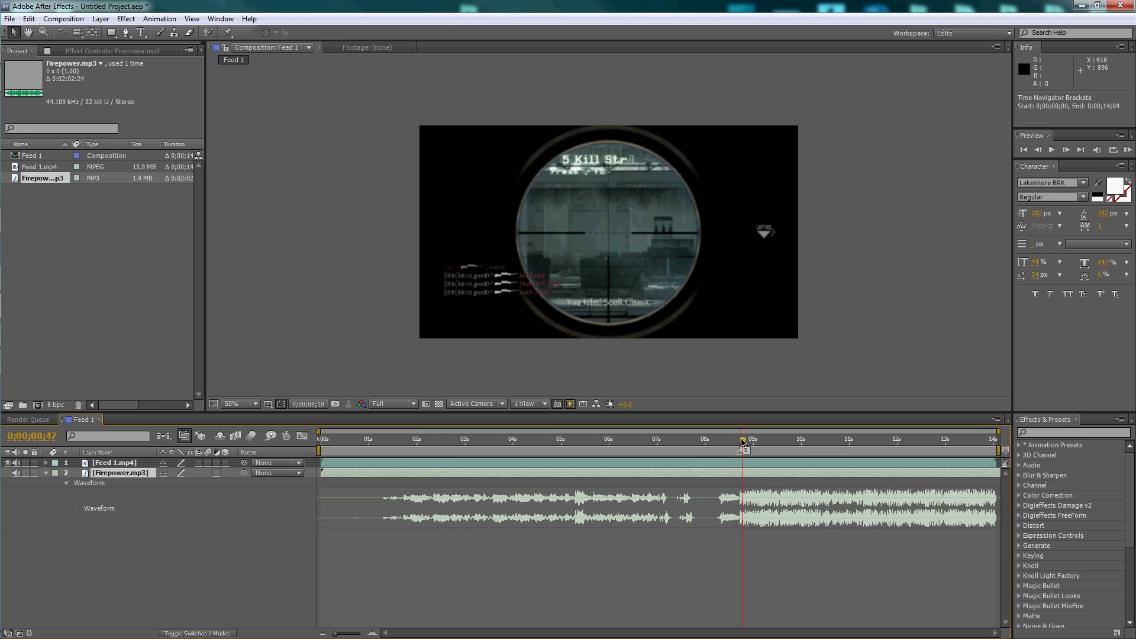
# - Settle the playhead at 0;00;08;43 and slide Feed 1.mp4 to start near 0;00;01;12
pyautogui.moveTo(744, 441); pyautogui.dragTo(741, 443)
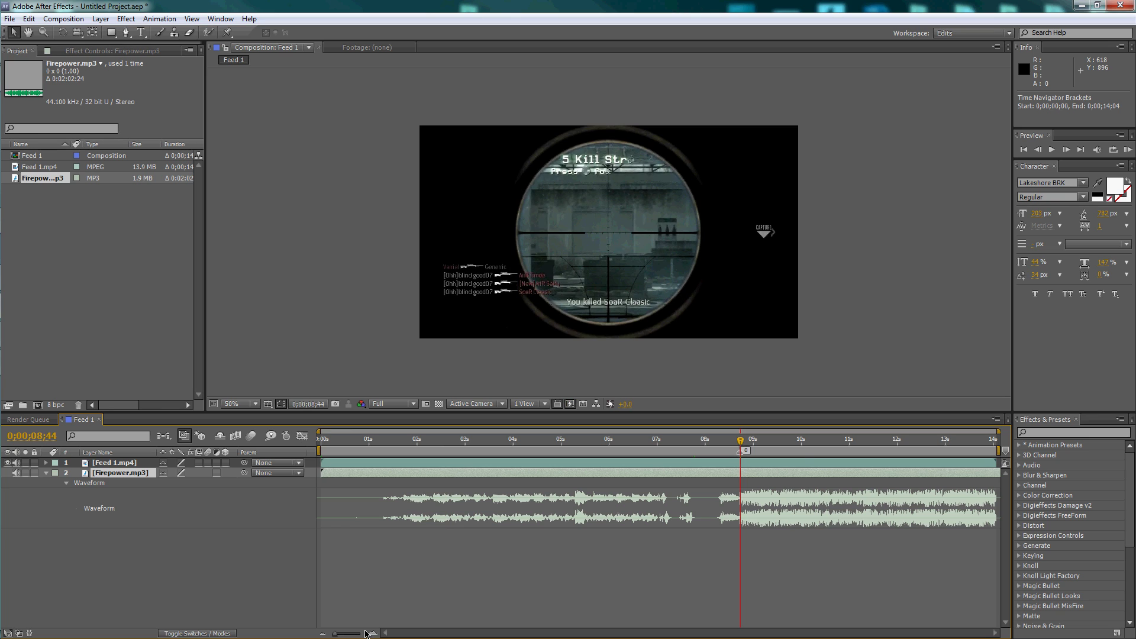
pyautogui.moveTo(368, 633); pyautogui.dragTo(382, 633)
pyautogui.moveTo(741, 441); pyautogui.dragTo(735, 441)
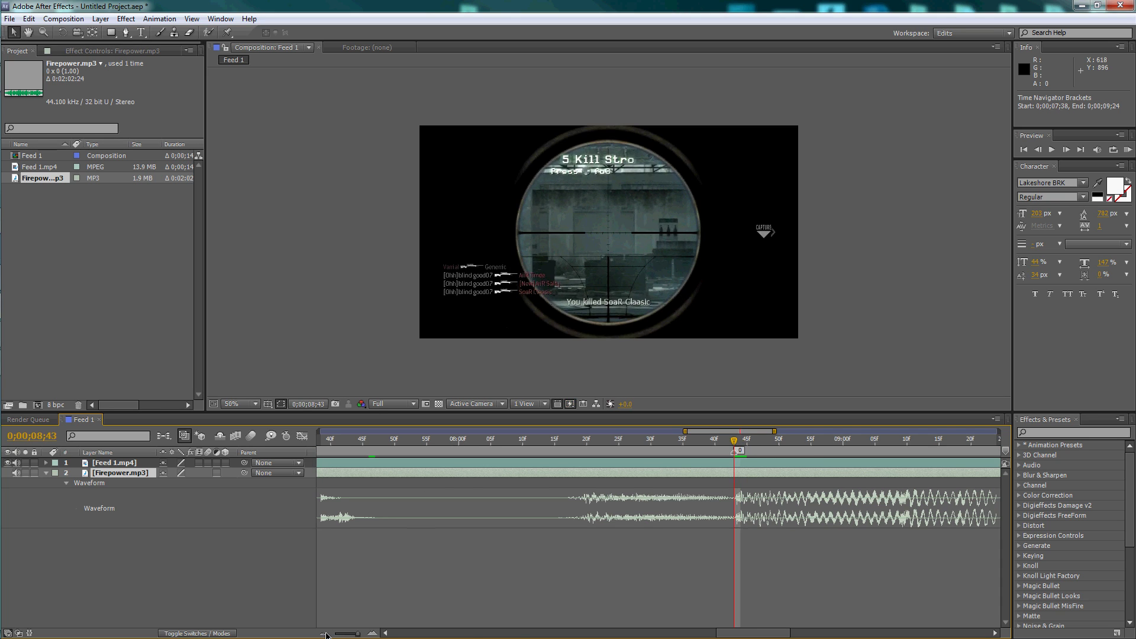
pyautogui.moveTo(355, 633); pyautogui.dragTo(329, 633)
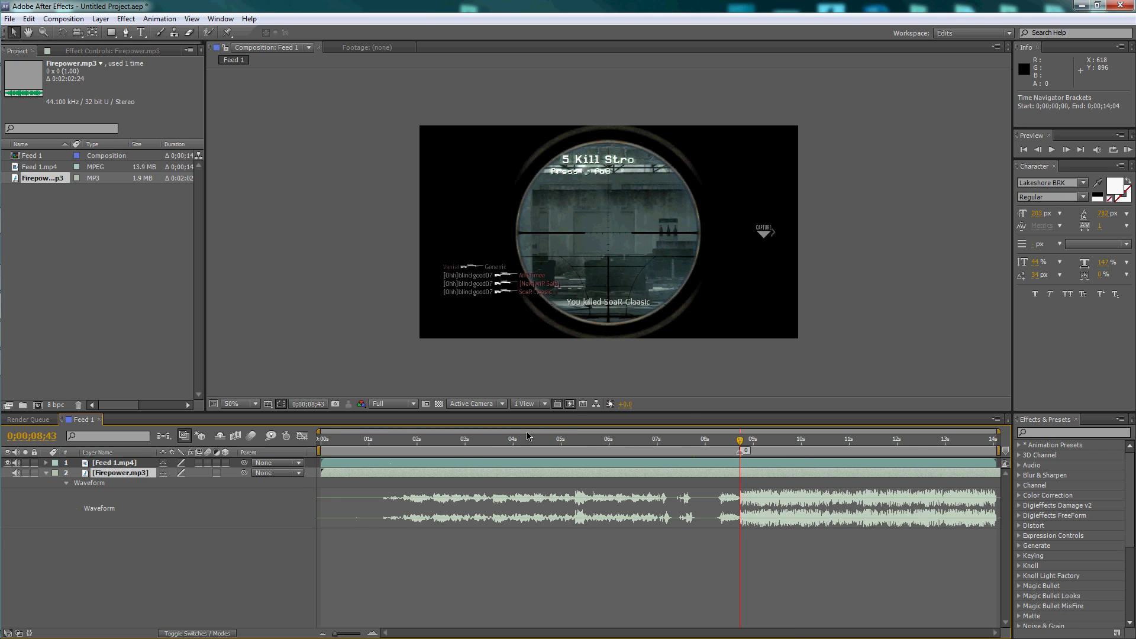
pyautogui.click(390, 468)
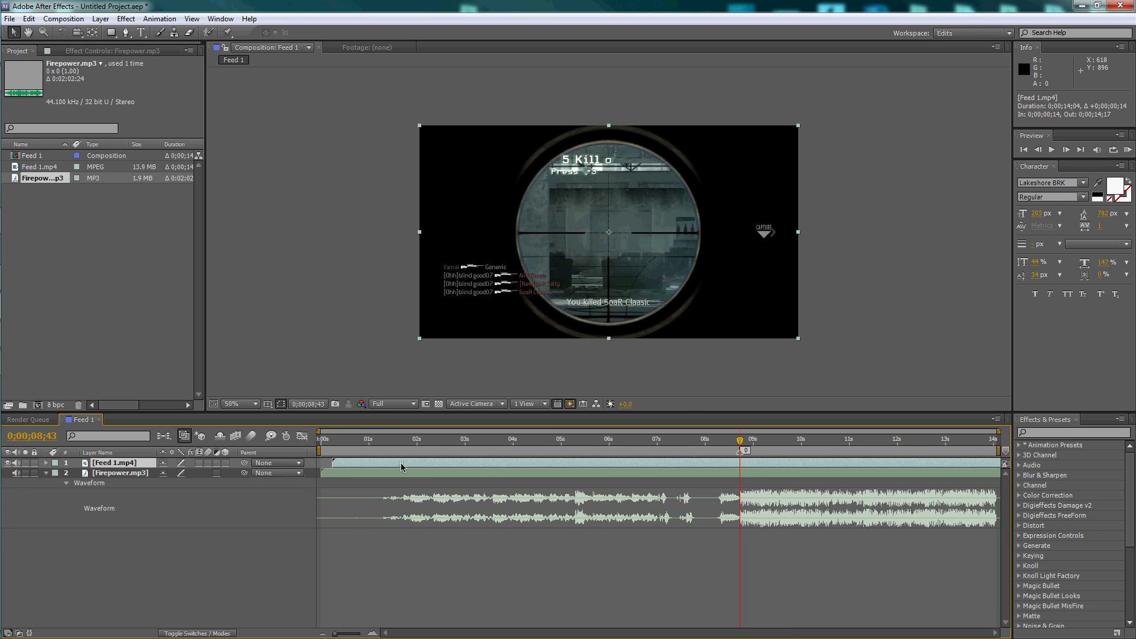
pyautogui.moveTo(401, 463); pyautogui.dragTo(449, 472)
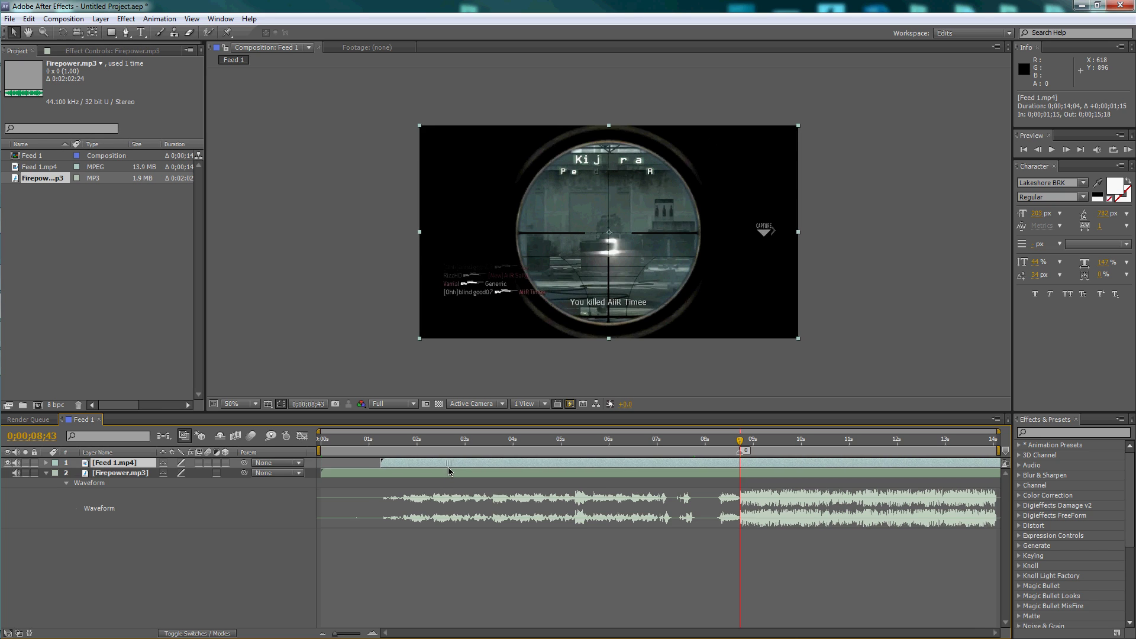
# - Set the work area to about 0;00;06;55–0;00;10;03 and RAM-preview that span
pyautogui.click(717, 460)
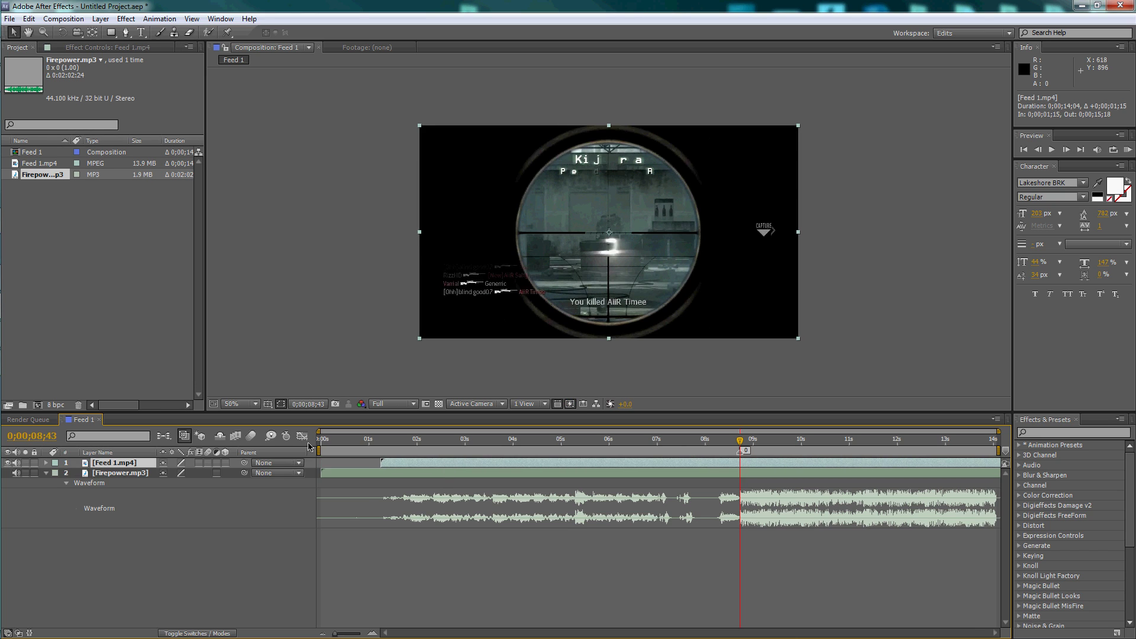
pyautogui.moveTo(319, 450); pyautogui.dragTo(561, 450)
pyautogui.moveTo(625, 474); pyautogui.dragTo(653, 476)
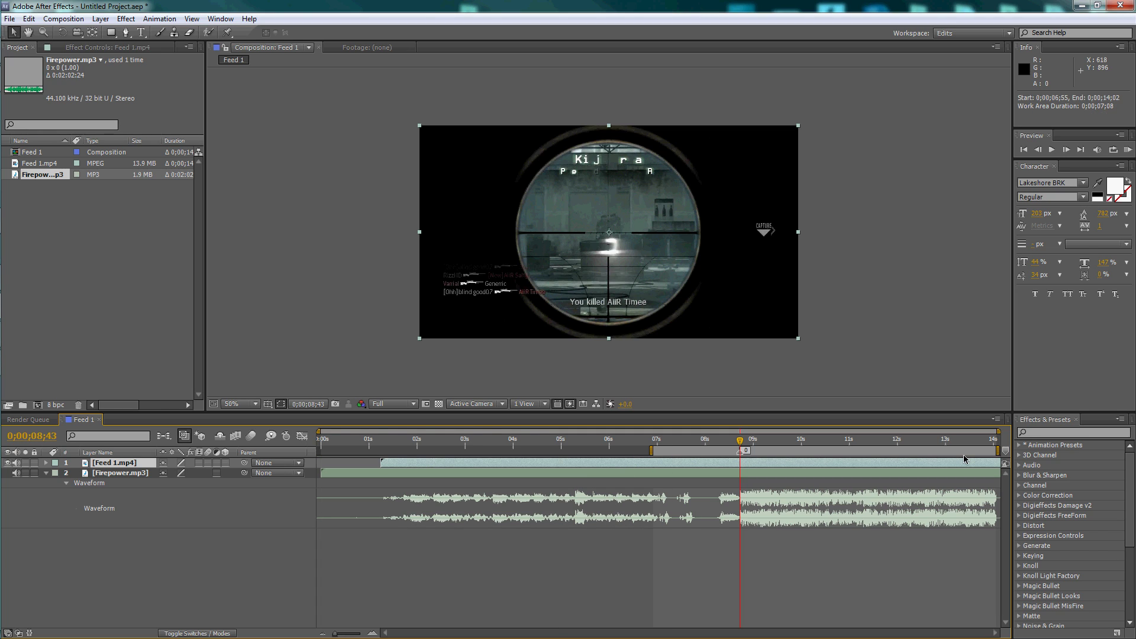
pyautogui.moveTo(999, 451); pyautogui.dragTo(804, 451)
pyautogui.click(1126, 149)
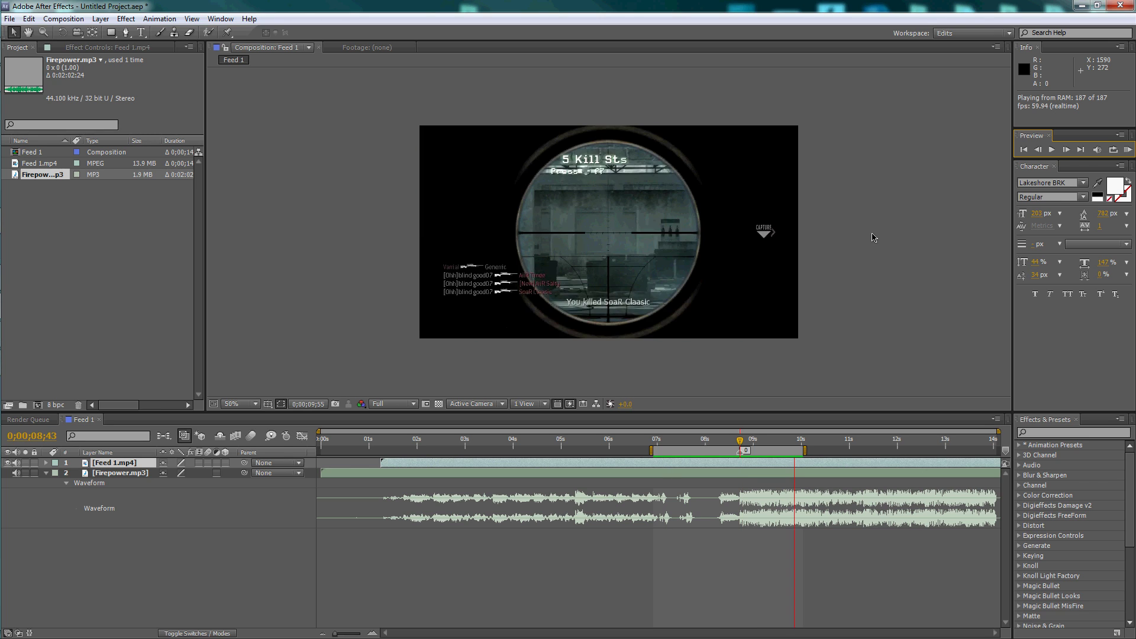
pyautogui.press('space')
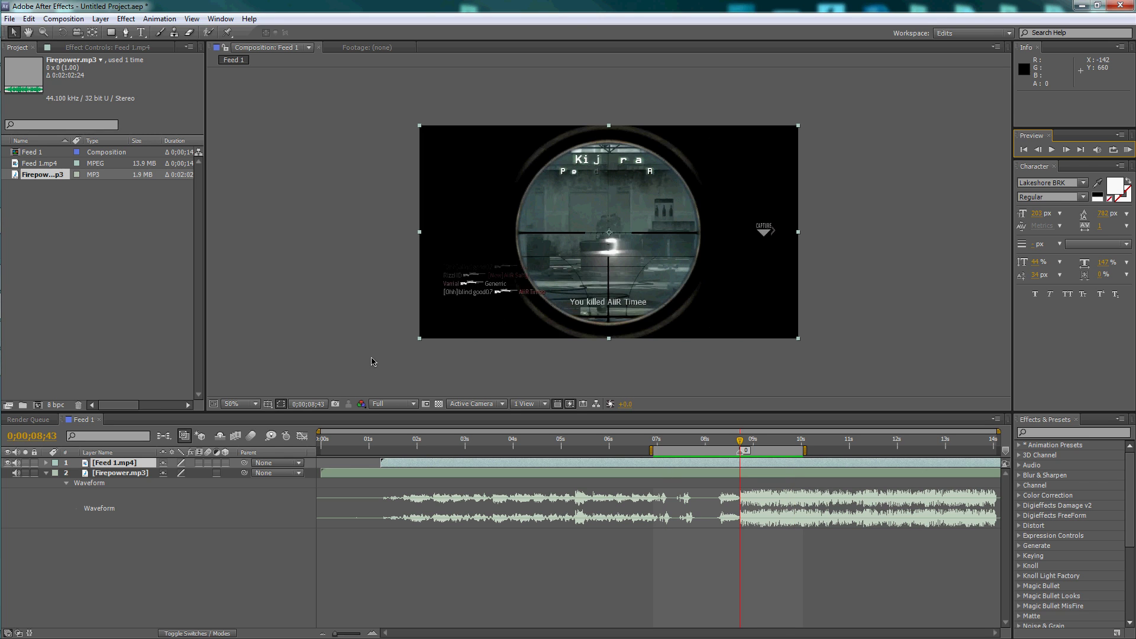
# - Move the work area to run from about 0;00;07;37 to 0;00;12;51
pyautogui.moveTo(740, 448)
pyautogui.mouseDown()
pyautogui.moveTo(728, 449)
pyautogui.moveTo(774, 446)
pyautogui.moveTo(652, 447)
pyautogui.moveTo(694, 444)
pyautogui.mouseUp()
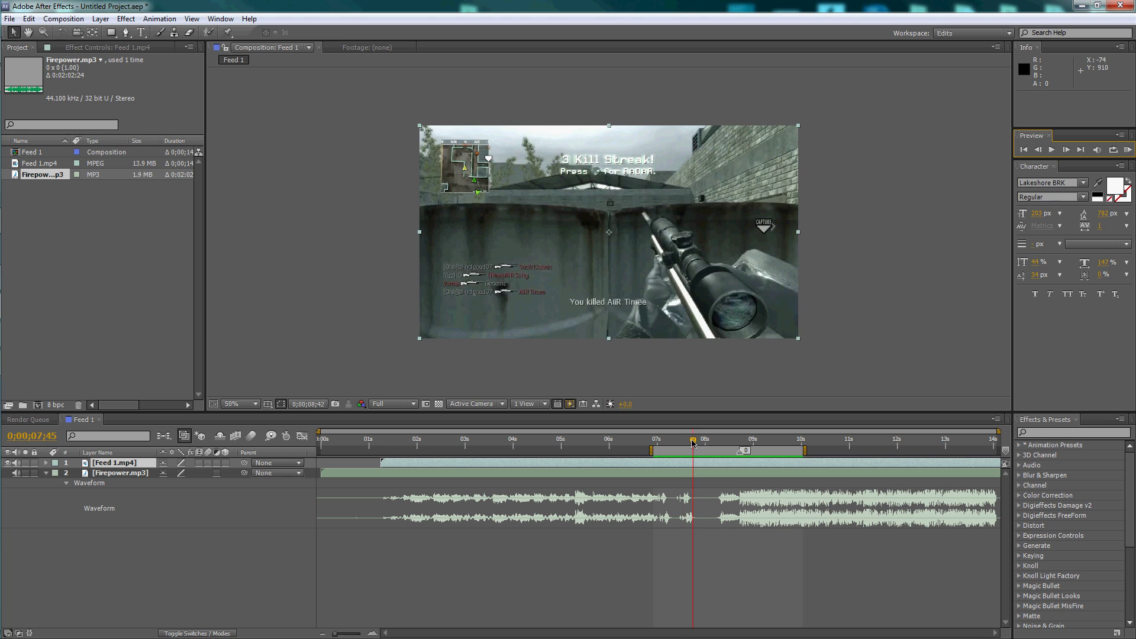
pyautogui.moveTo(693, 441); pyautogui.dragTo(655, 444)
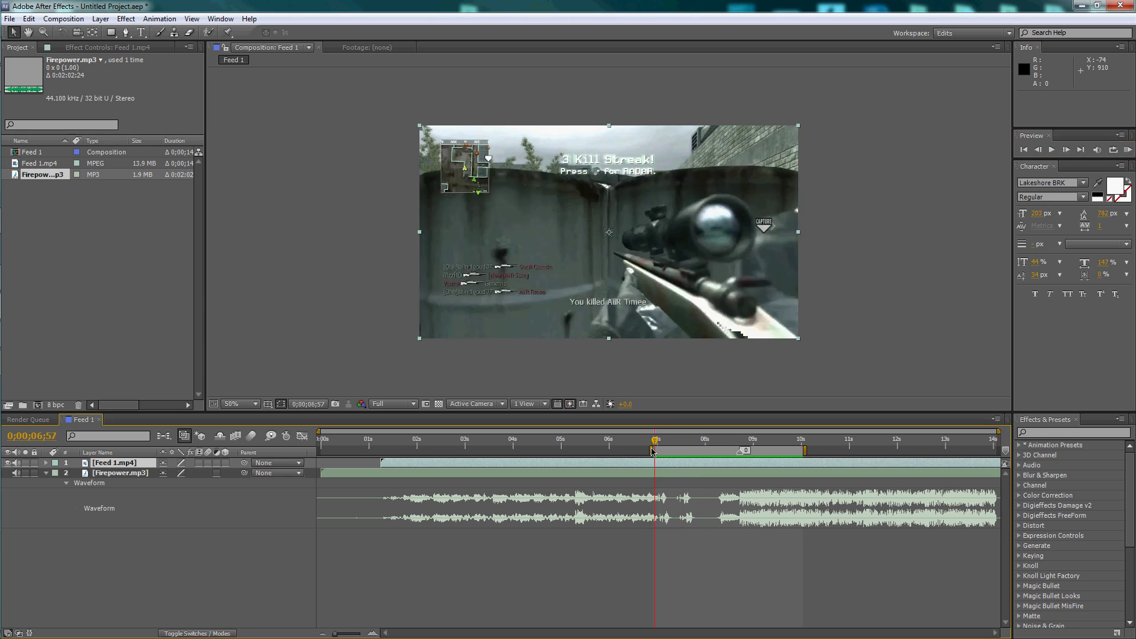
pyautogui.press('b')
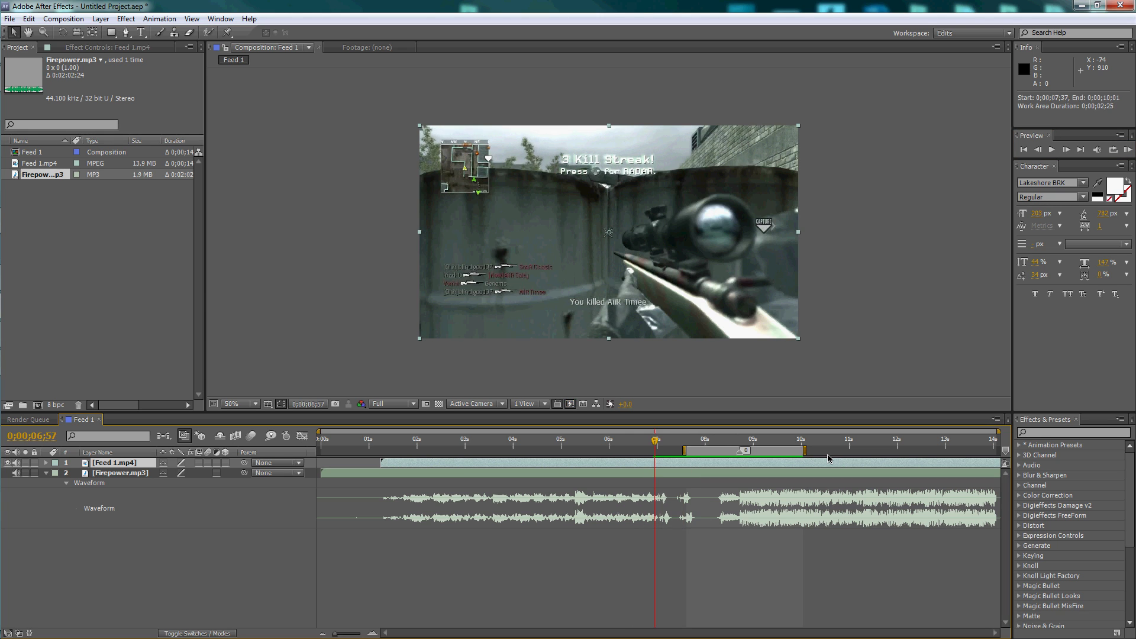
pyautogui.moveTo(805, 449); pyautogui.dragTo(996, 453)
# - Audio-preview the music from later points, ending on the sniper kill at 0;00;12;18
pyautogui.moveTo(655, 441)
pyautogui.mouseDown()
pyautogui.moveTo(906, 452)
pyautogui.moveTo(858, 452)
pyautogui.mouseUp()
pyautogui.press('KP_Decimal')
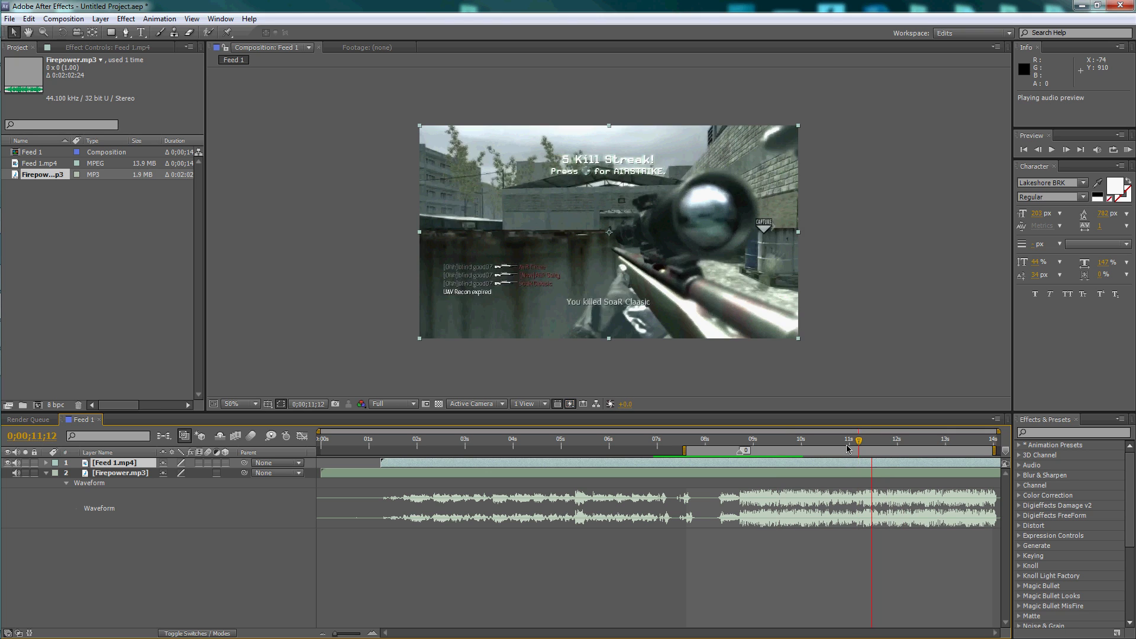
pyautogui.press('KP_Decimal')
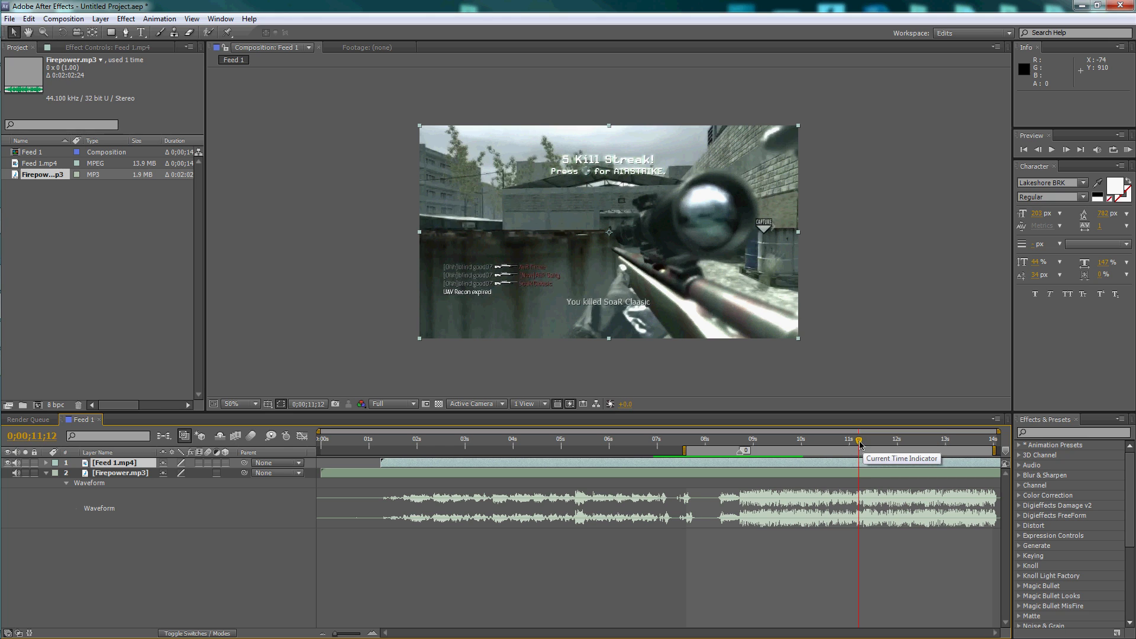
pyautogui.moveTo(859, 442); pyautogui.dragTo(887, 442)
pyautogui.press('KP_Decimal')
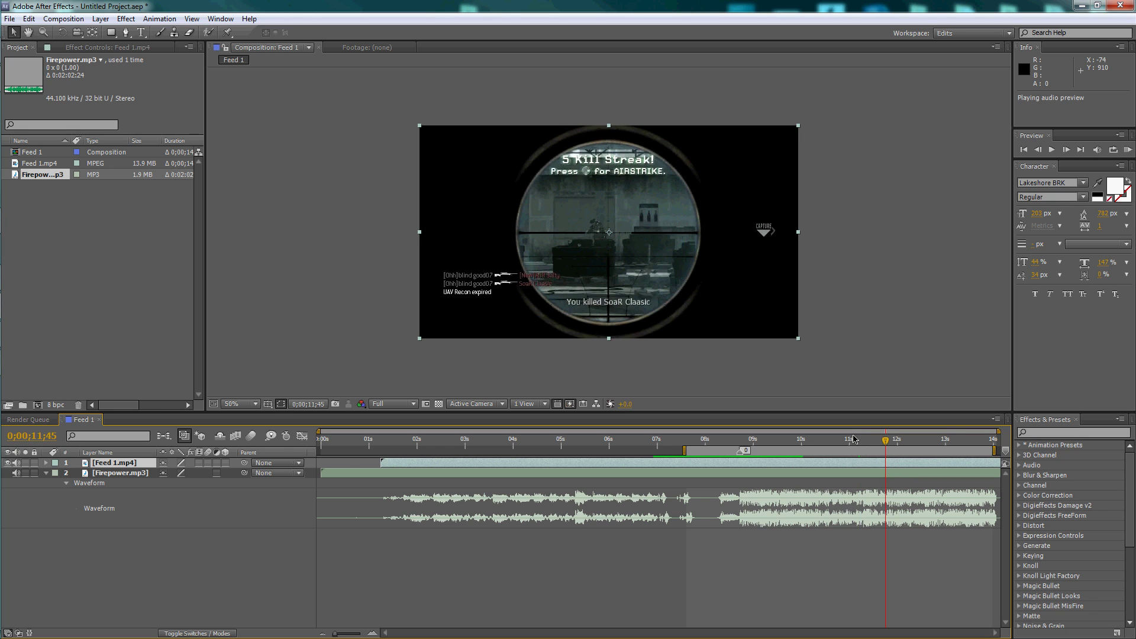
pyautogui.press('KP_Decimal')
pyautogui.click(911, 440)
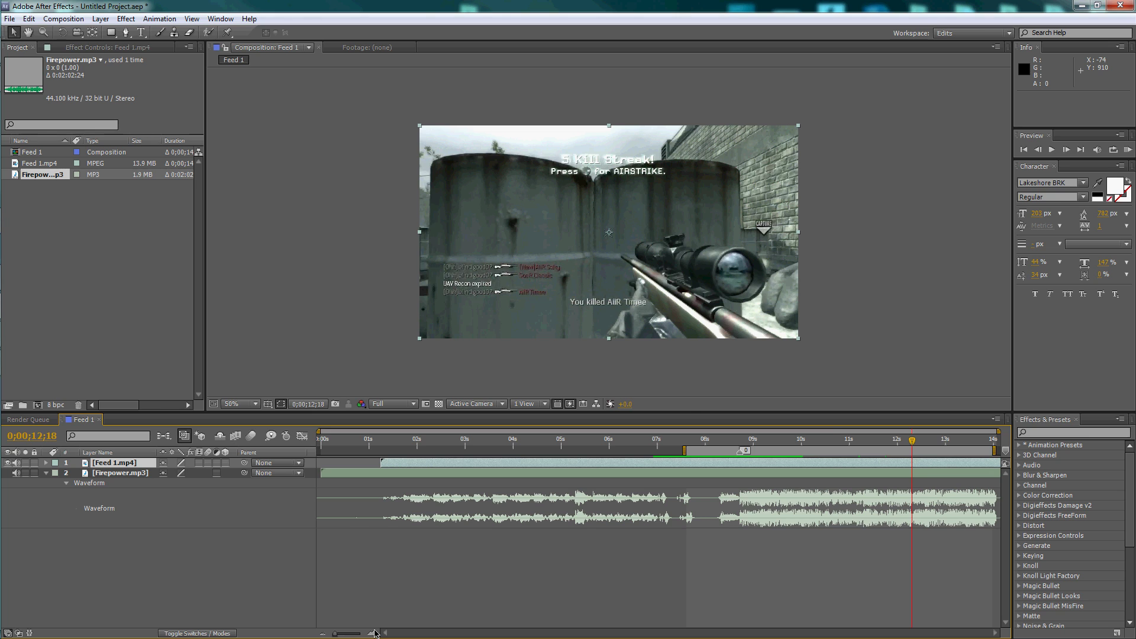
pyautogui.moveTo(376, 633); pyautogui.dragTo(384, 633)
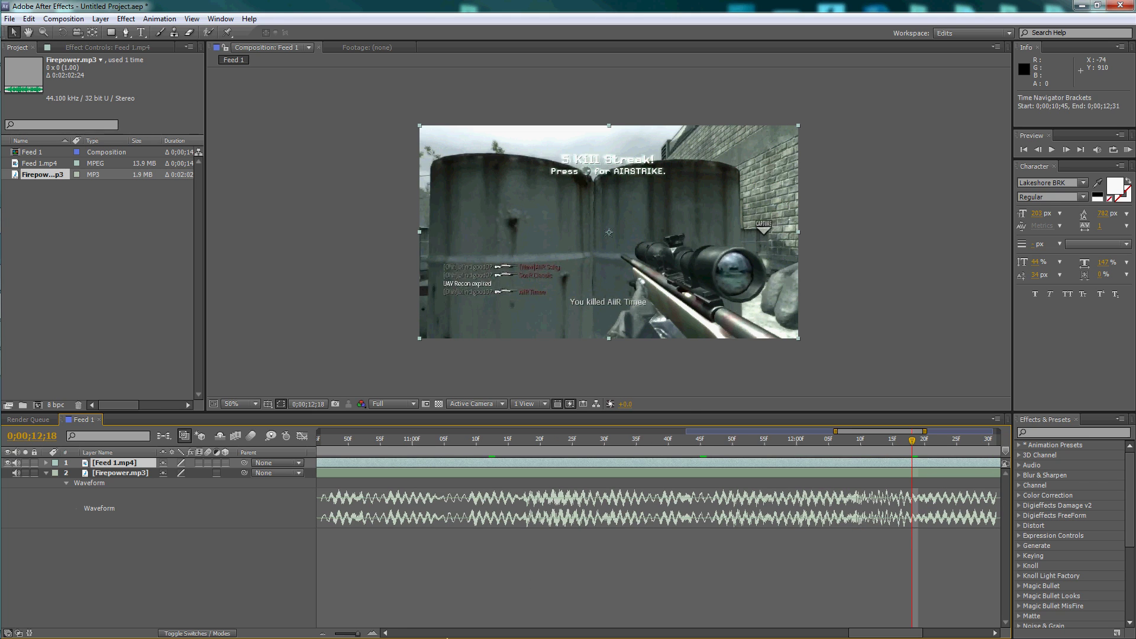
# - Put the playhead at 0;00;09;58 and split Feed 1.mp4 into two layers there
pyautogui.click(322, 633)
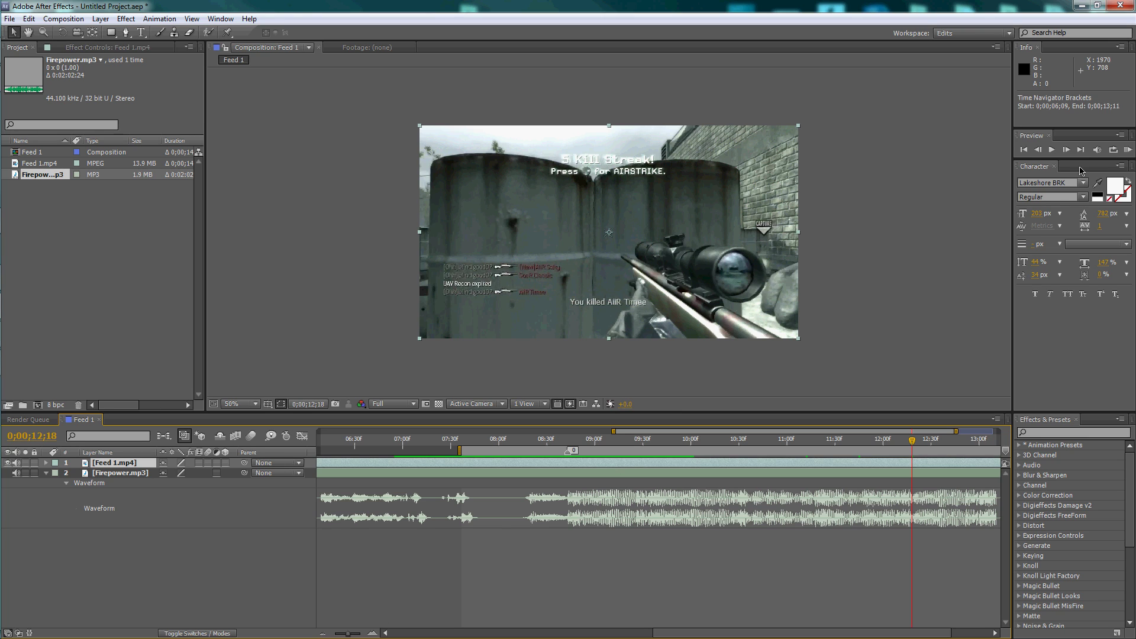
pyautogui.click(1039, 151)
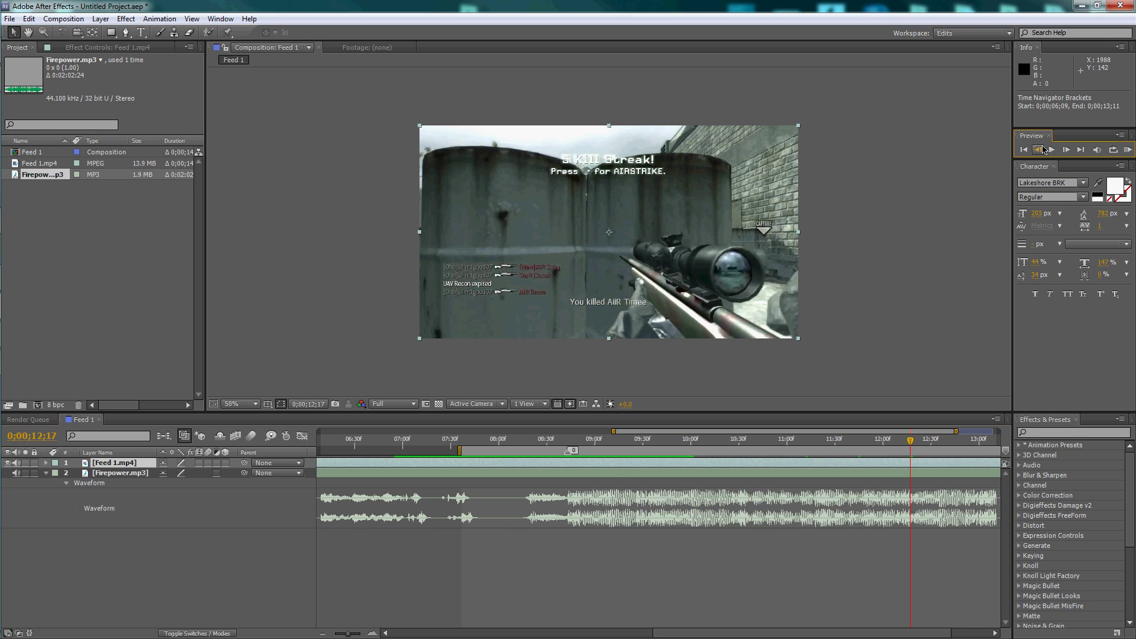
pyautogui.click(1038, 150)
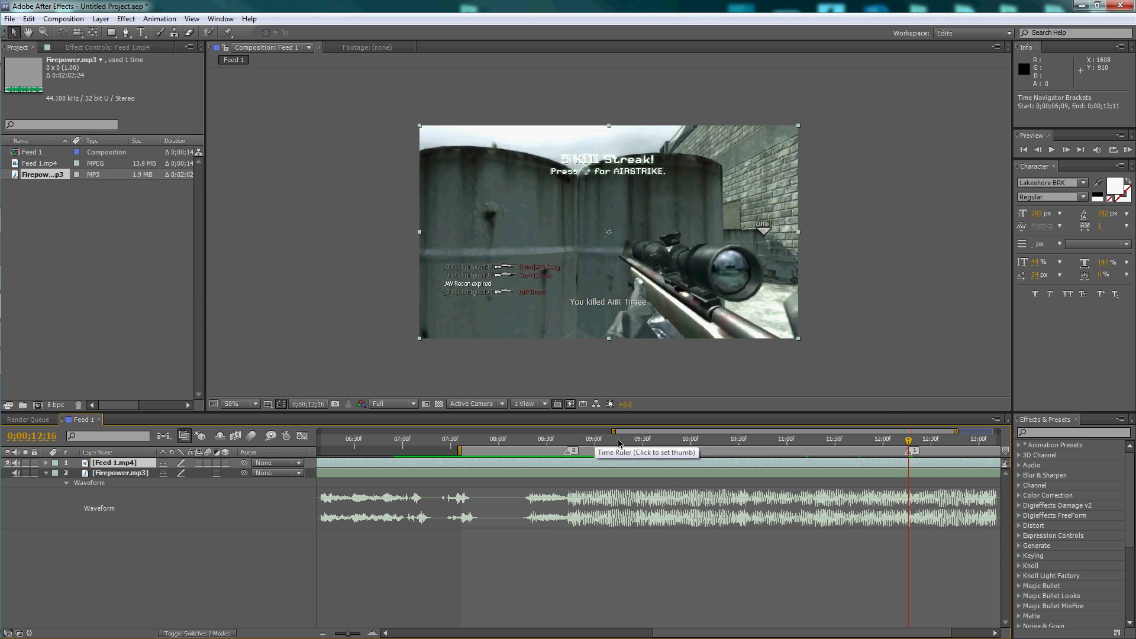
pyautogui.click(690, 439)
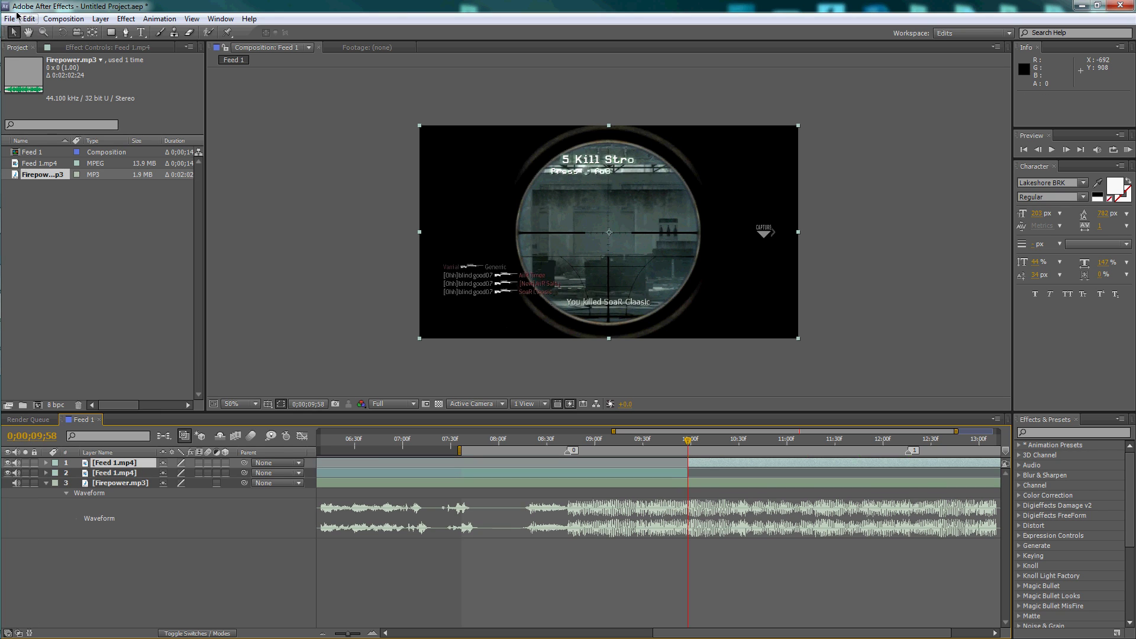
# - Slide the upper Feed 1.mp4 piece to start near 0;00;10;30, lining its kill up with the marker
pyautogui.click(28, 18)
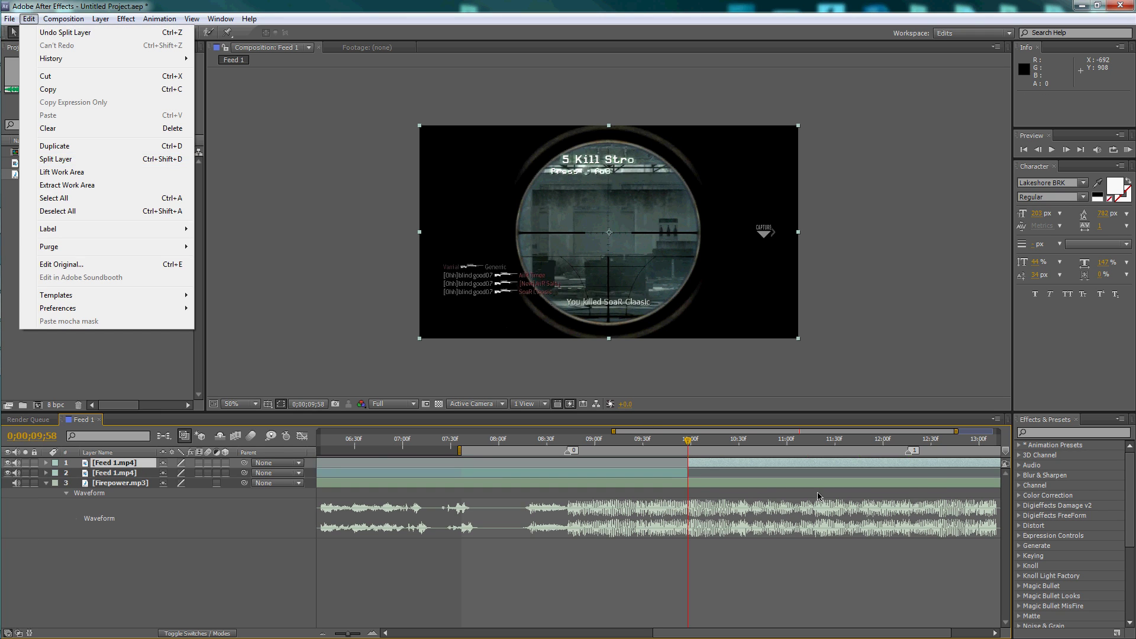
pyautogui.click(686, 442)
pyautogui.moveTo(686, 441); pyautogui.dragTo(910, 439)
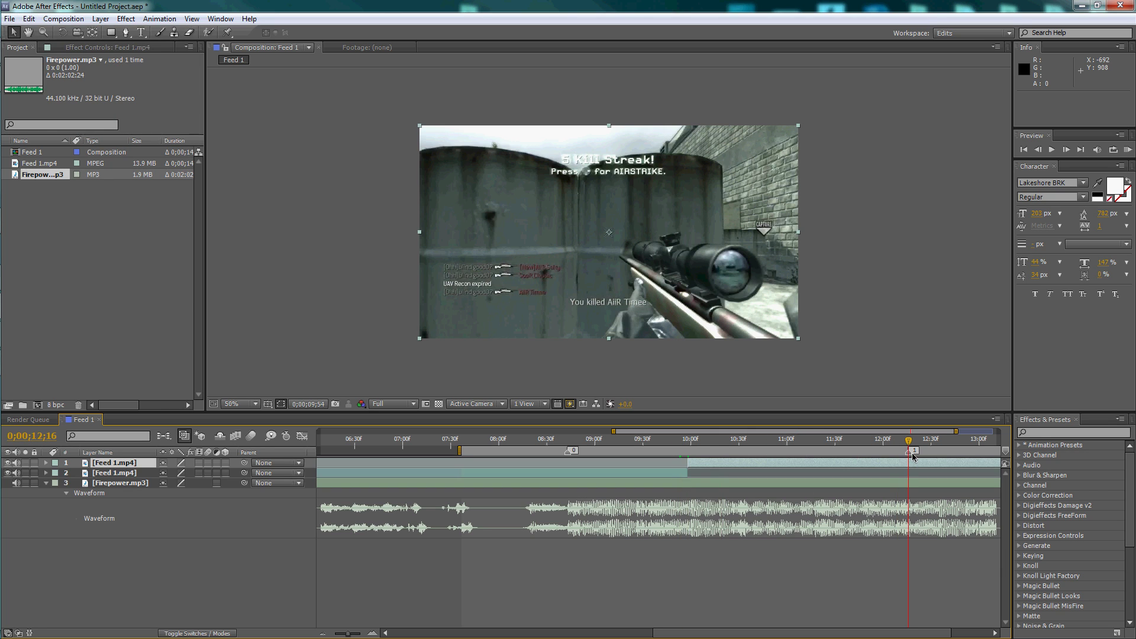
pyautogui.click(1065, 149)
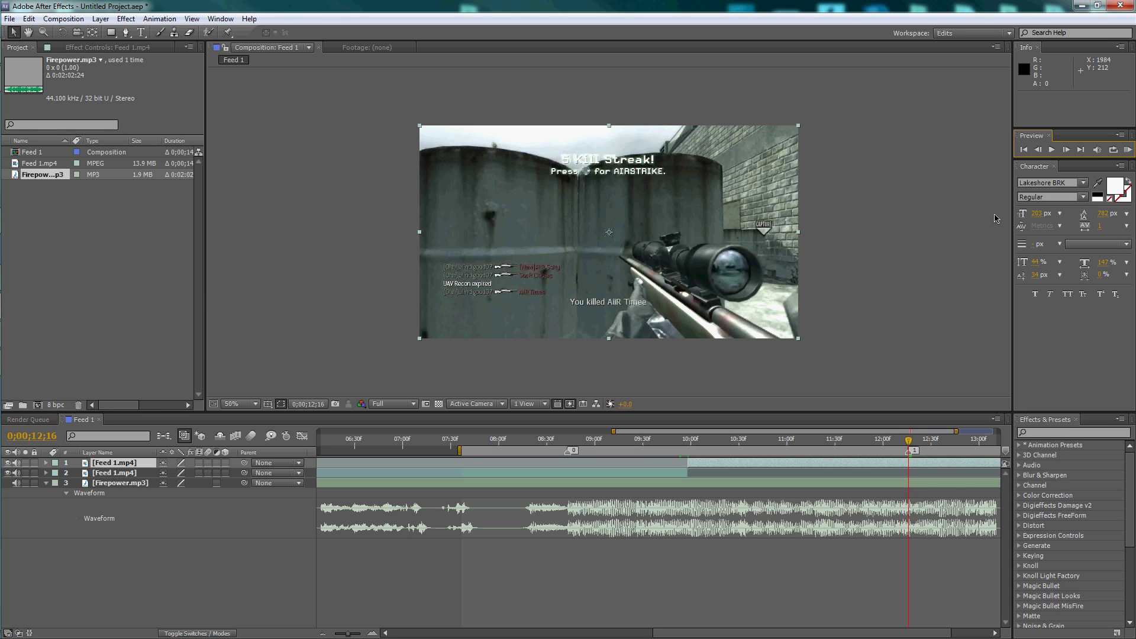
pyautogui.moveTo(766, 466)
pyautogui.mouseDown()
pyautogui.moveTo(835, 467)
pyautogui.moveTo(819, 464)
pyautogui.mouseUp()
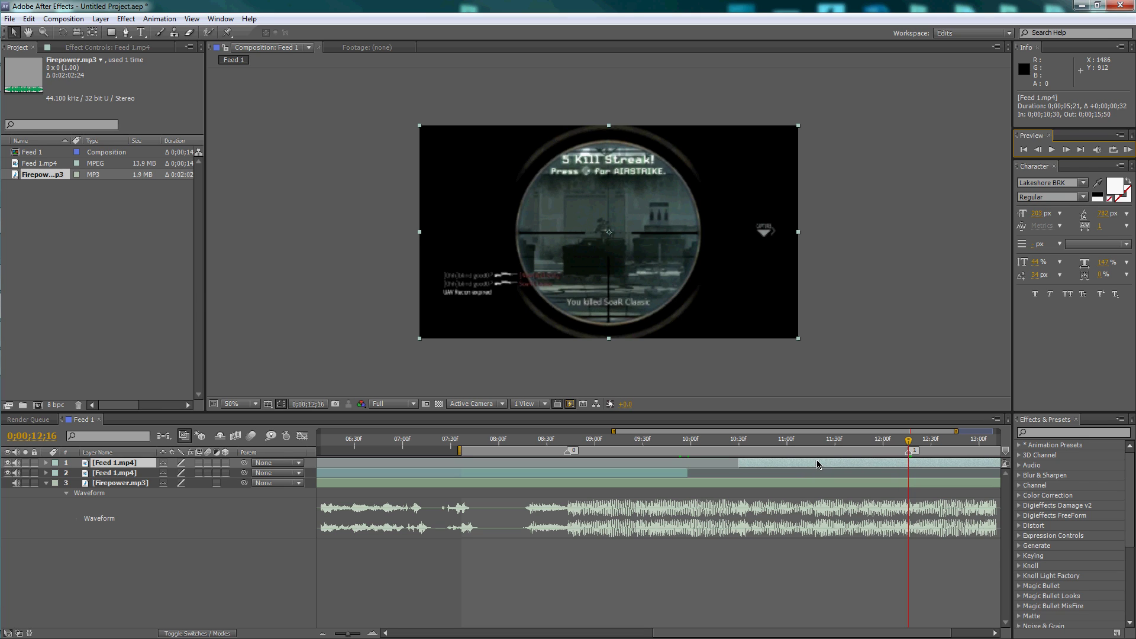
pyautogui.click(1128, 150)
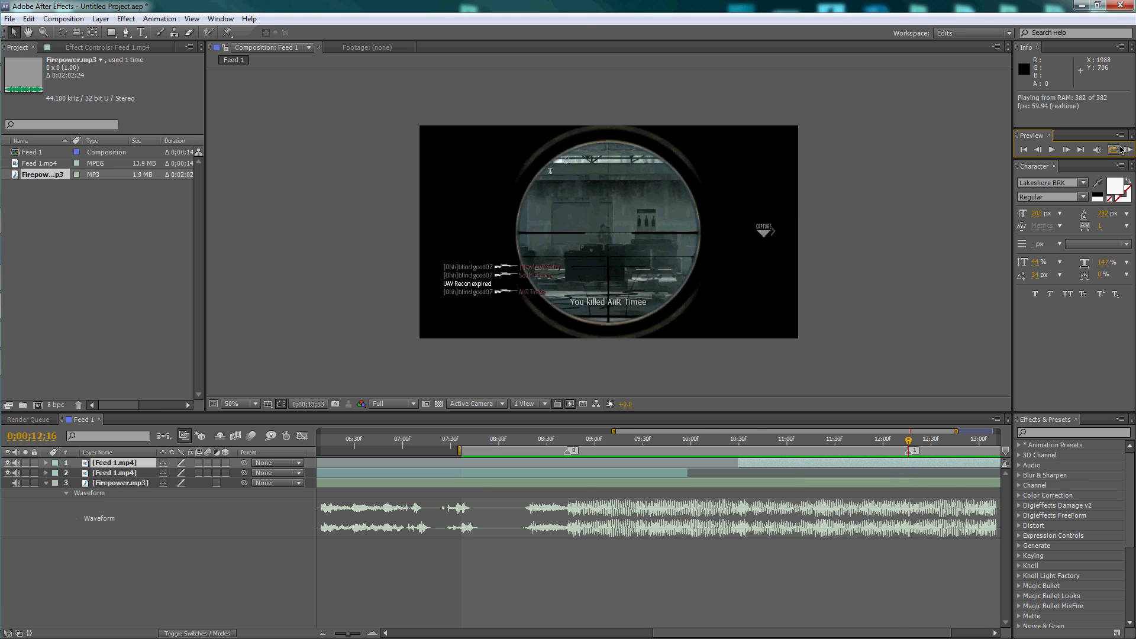
pyautogui.press('space')
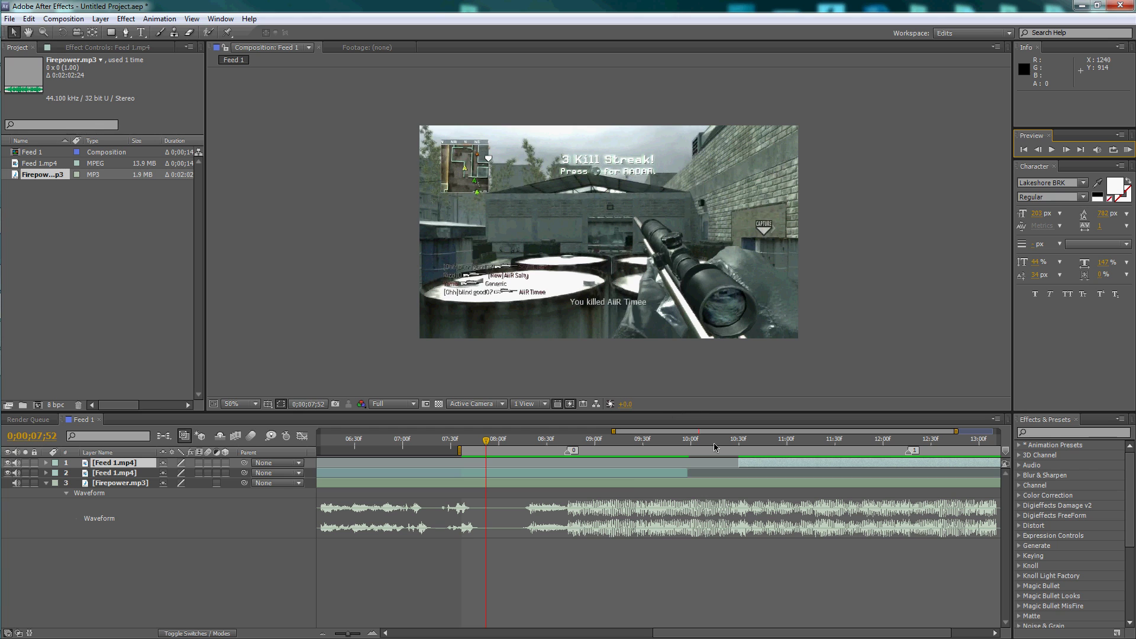
pyautogui.moveTo(713, 441)
pyautogui.mouseDown()
pyautogui.moveTo(569, 453)
pyautogui.moveTo(909, 441)
pyautogui.moveTo(826, 441)
pyautogui.mouseUp()
pyautogui.click(481, 441)
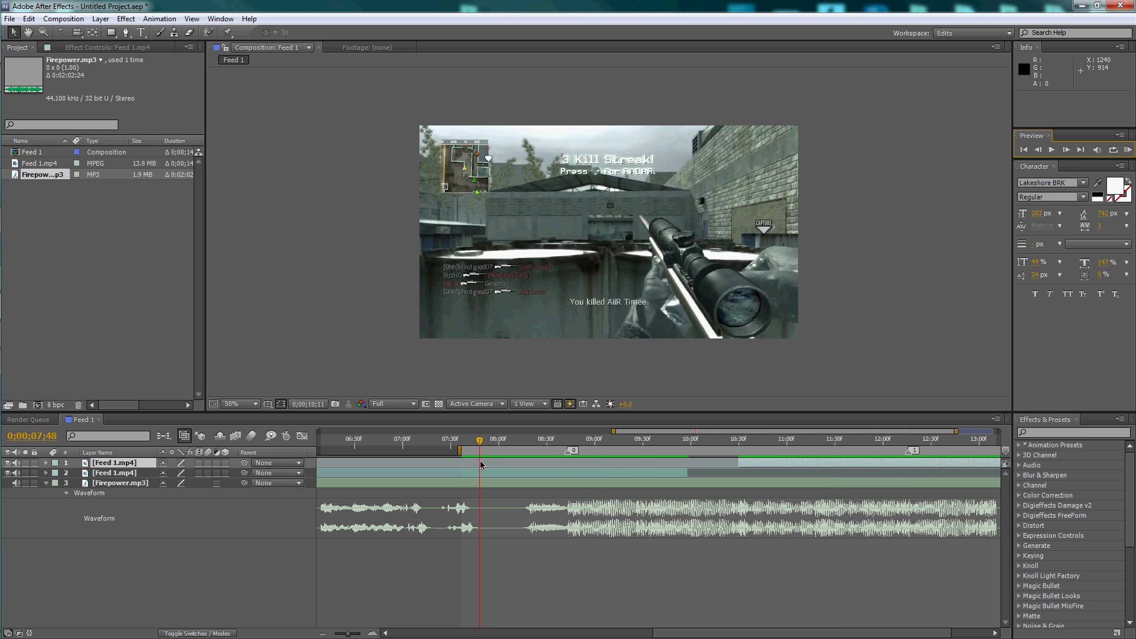
pyautogui.click(914, 441)
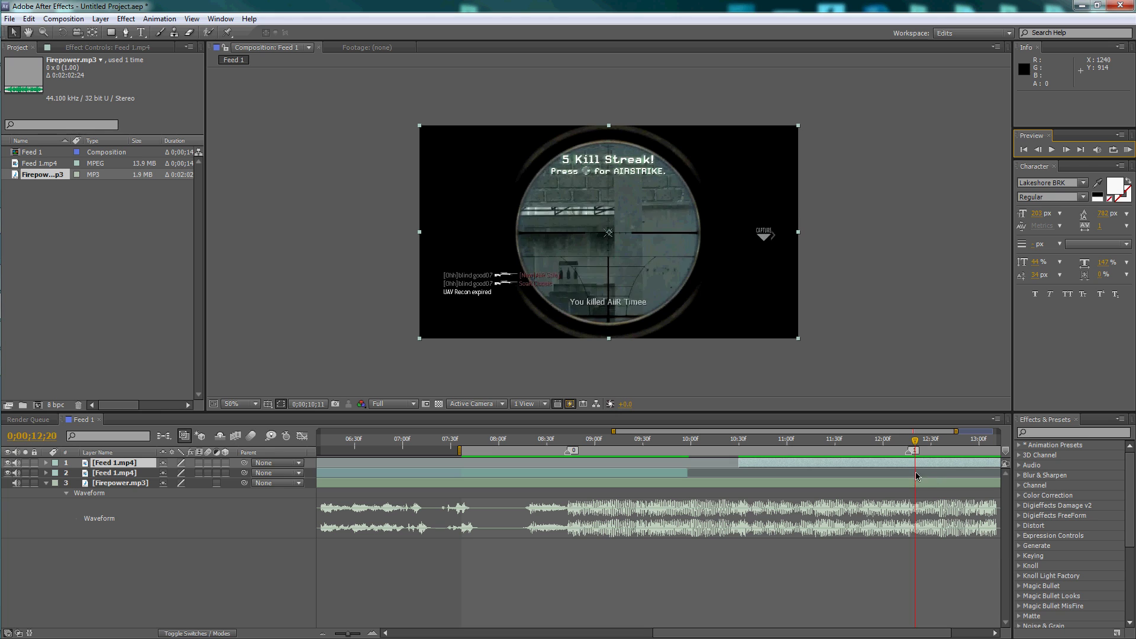
pyautogui.press('pageup')
pyautogui.moveTo(909, 475)
pyautogui.mouseDown()
pyautogui.moveTo(707, 473)
pyautogui.moveTo(688, 448)
pyautogui.mouseUp()
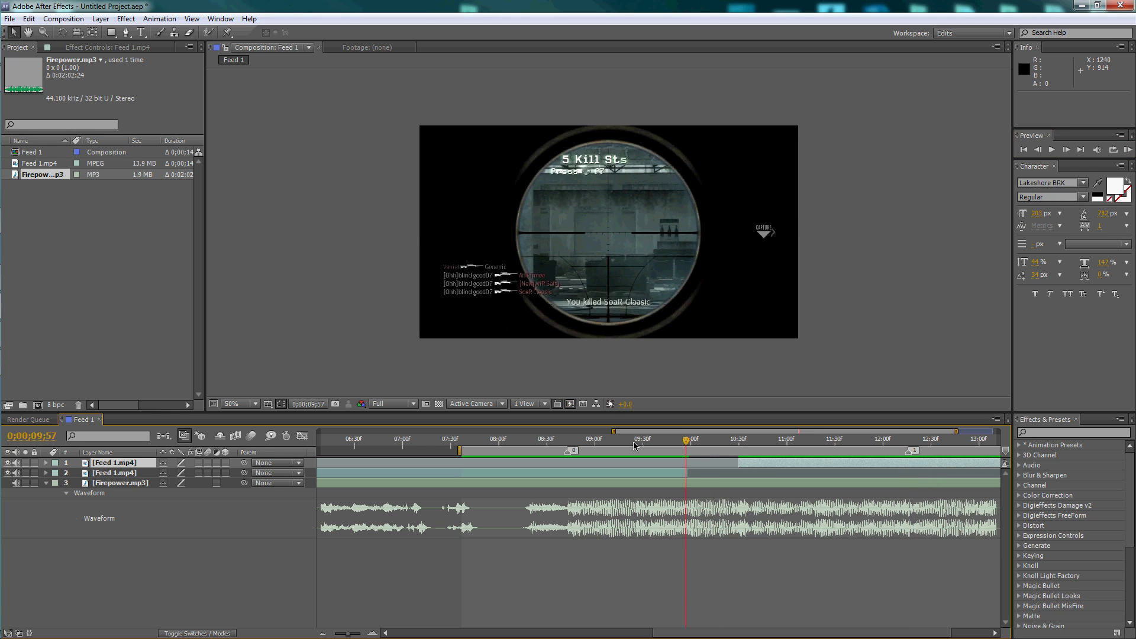